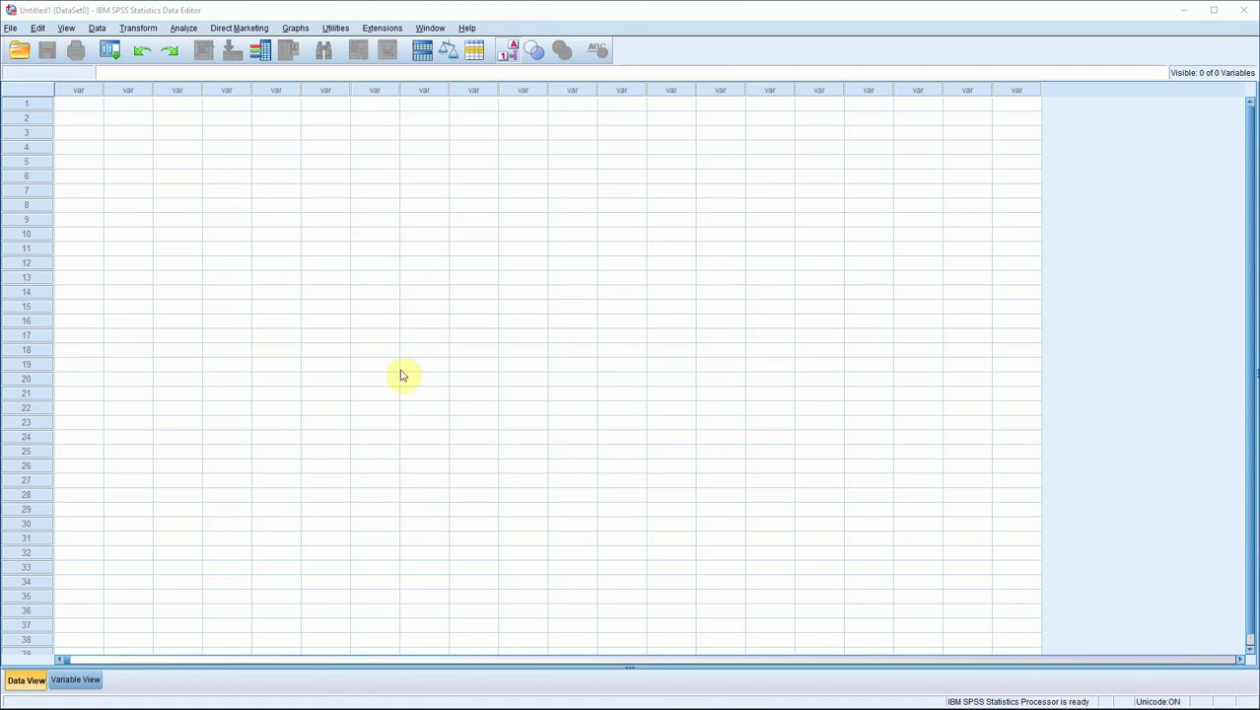
- Enter Female, Male, Female, Male, Male, Female into rows 1–6 of the first column
left_click(92, 681)
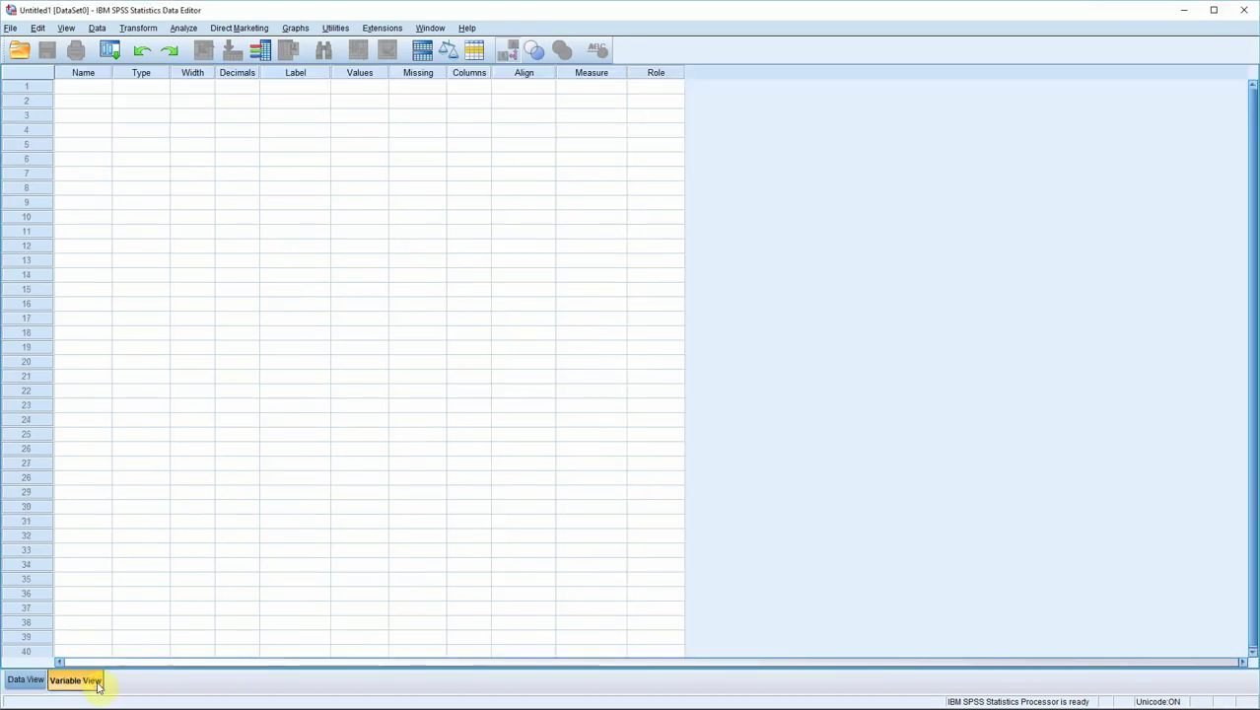
left_click(27, 681)
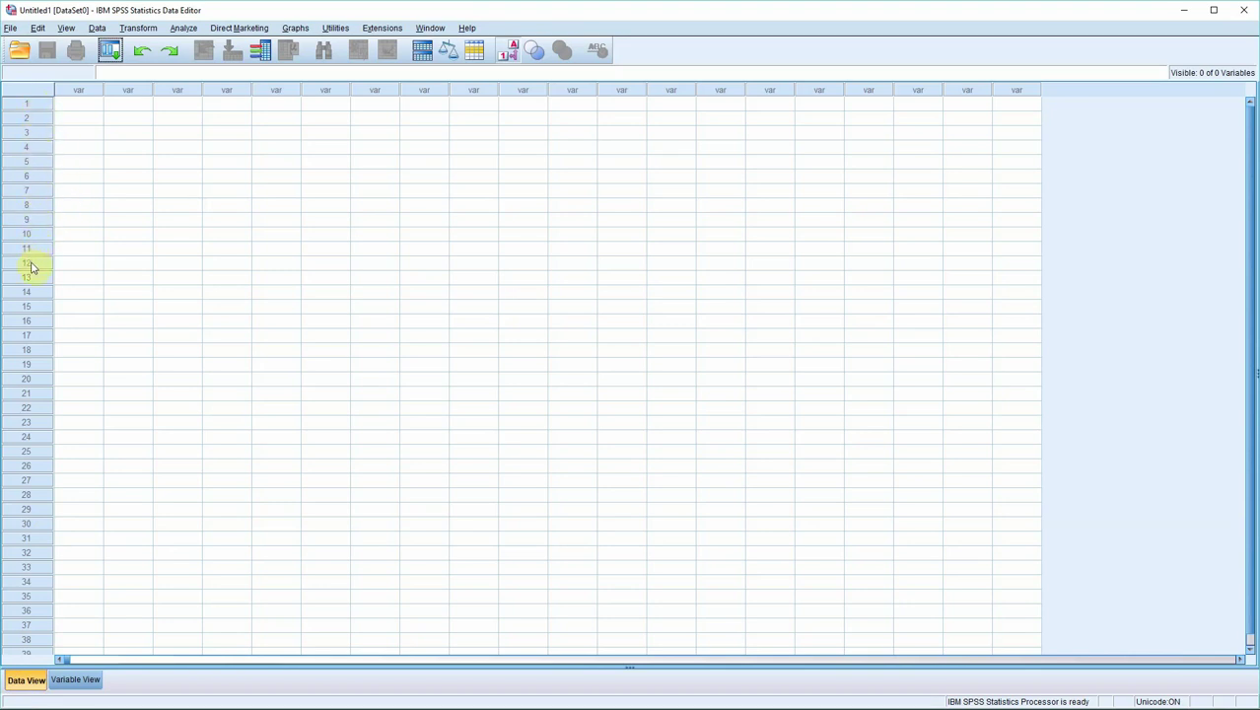
left_click(93, 106)
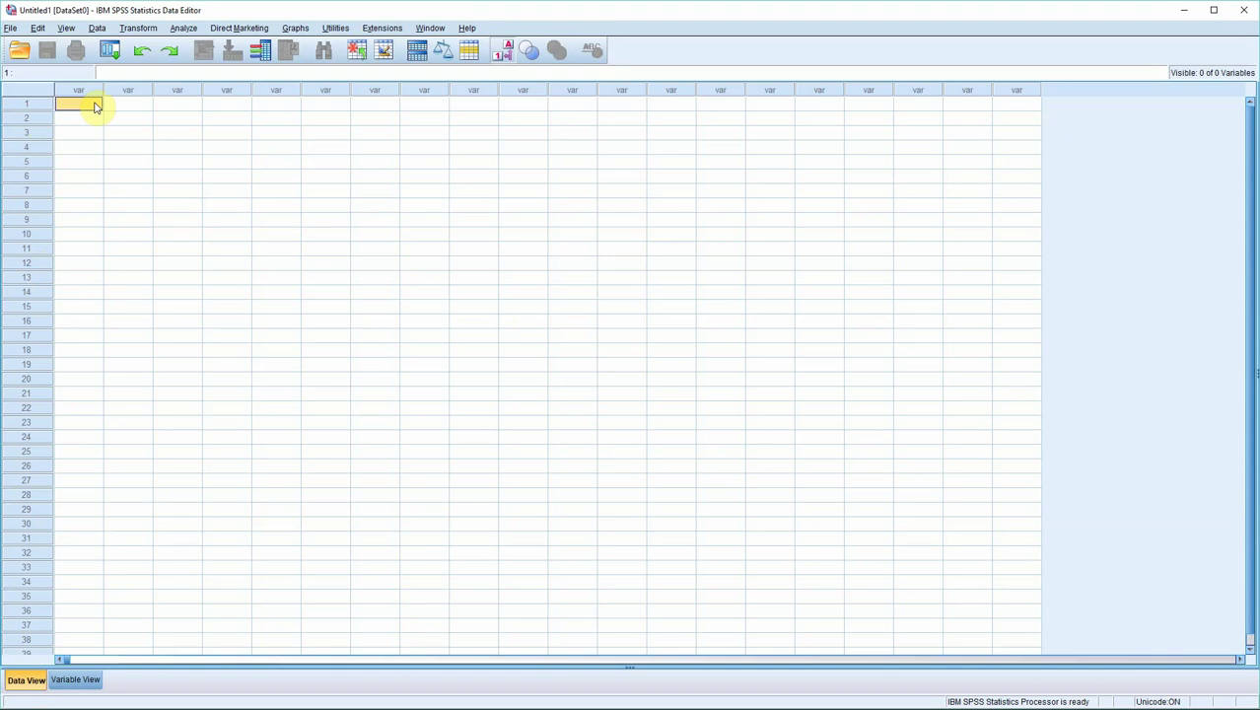
type("Female")
key("Return")
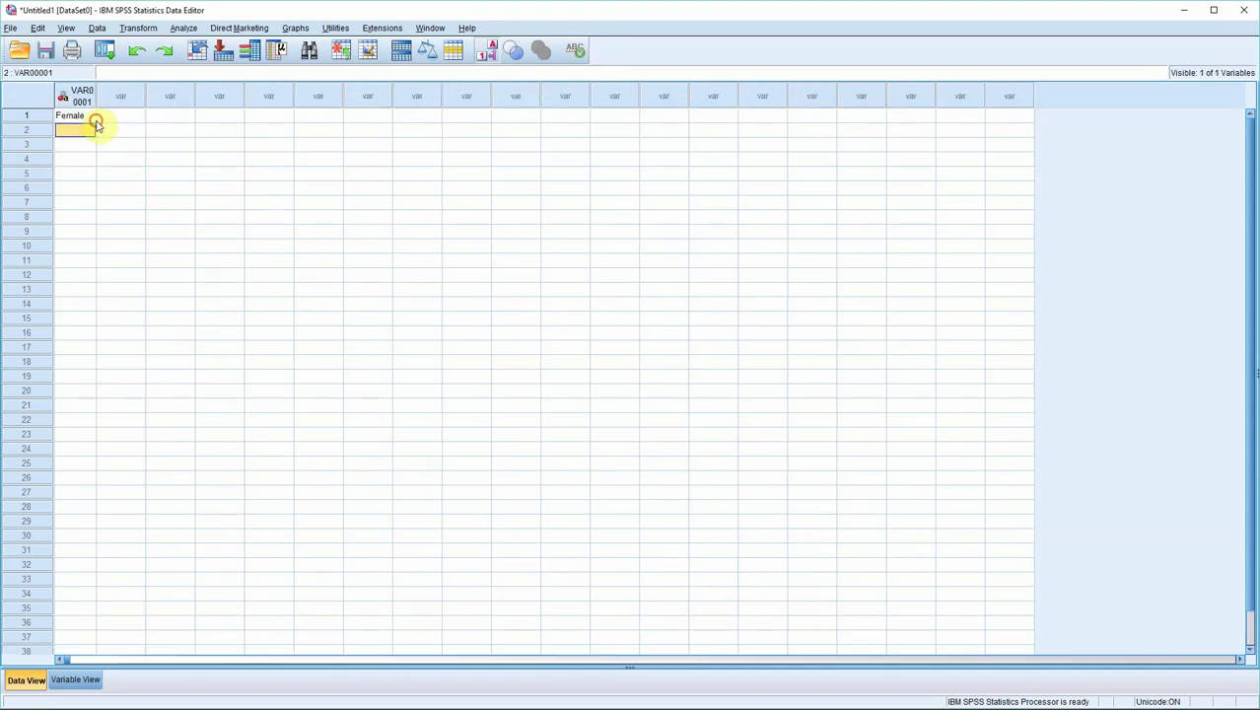
type("Male")
key("Return")
type("Female")
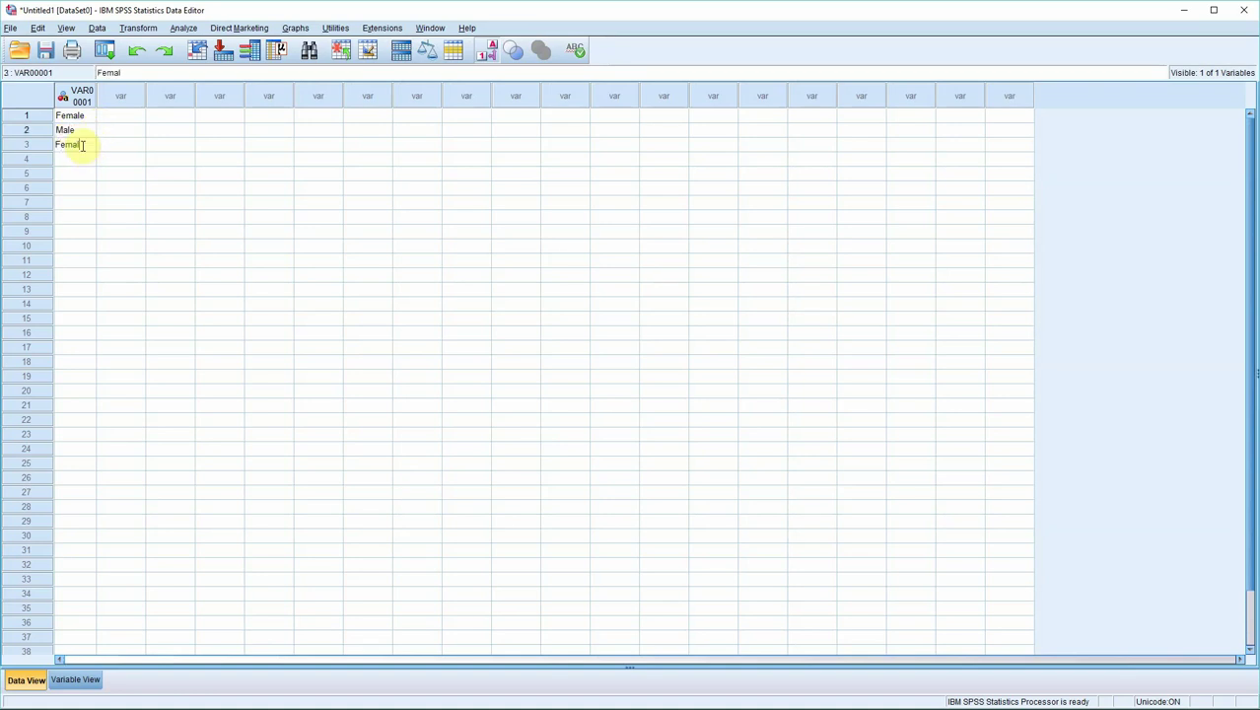
left_click(82, 160)
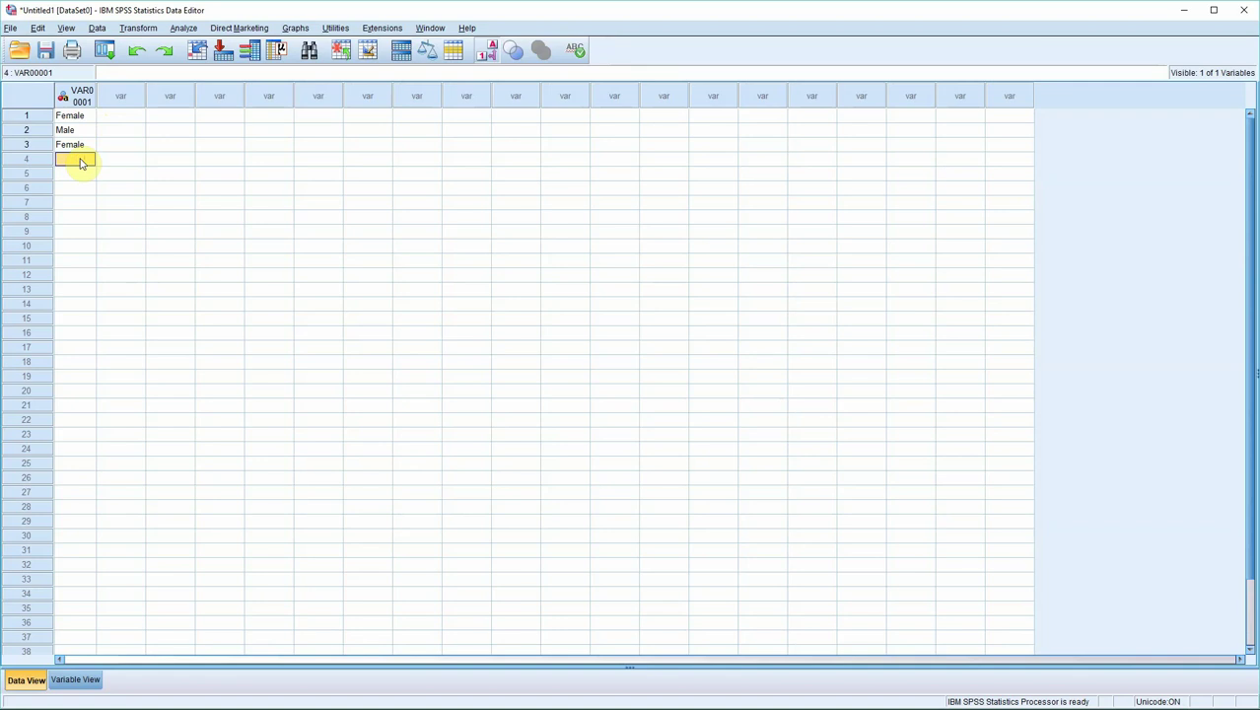
type("Male")
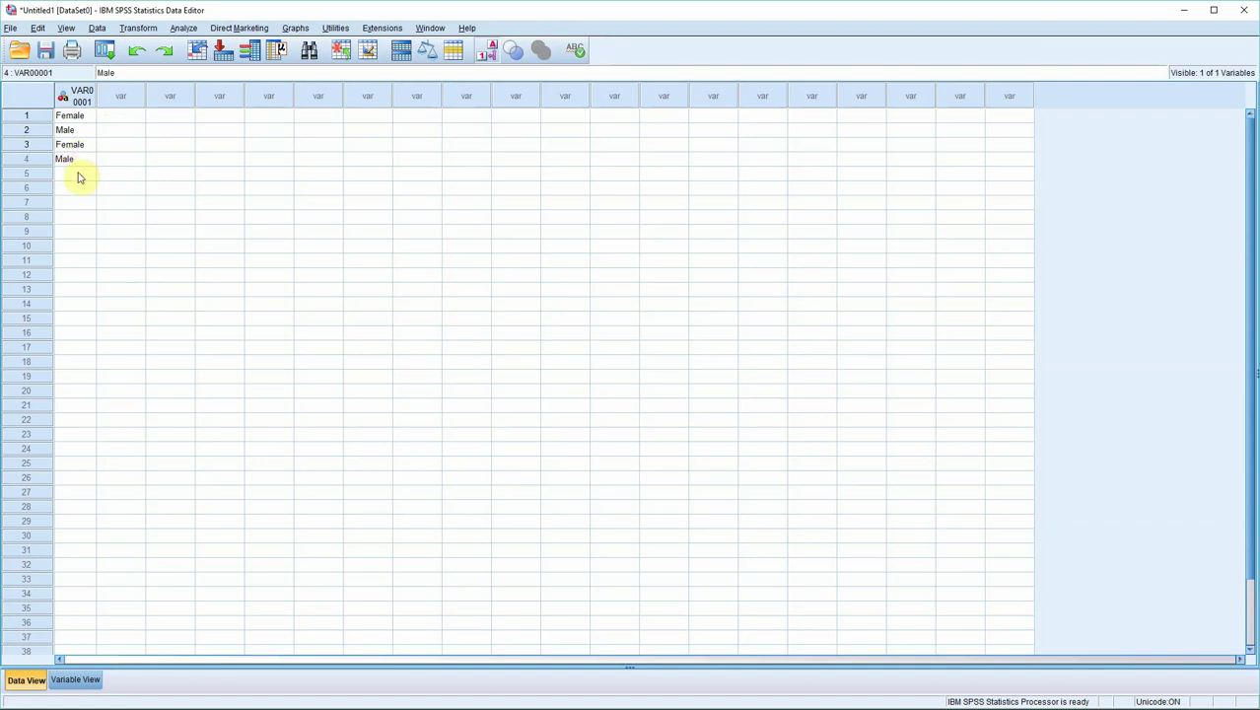
left_click(79, 176)
type("Male")
left_click(78, 187)
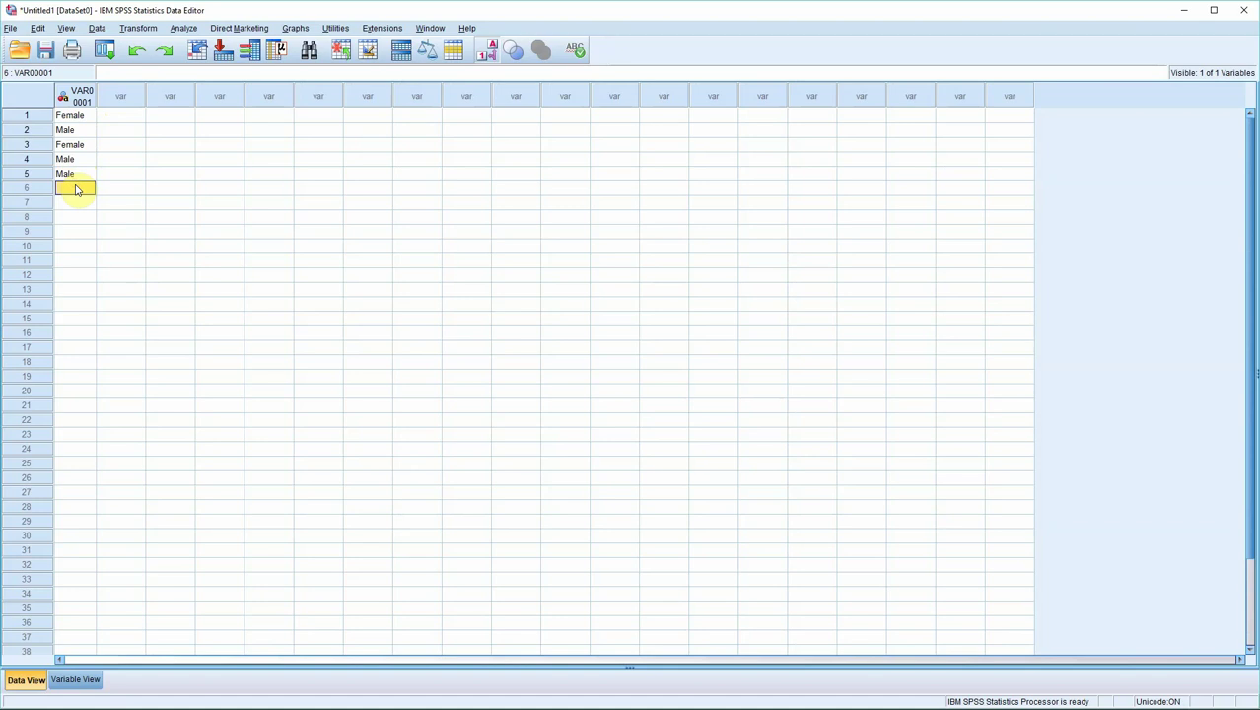
type("Female")
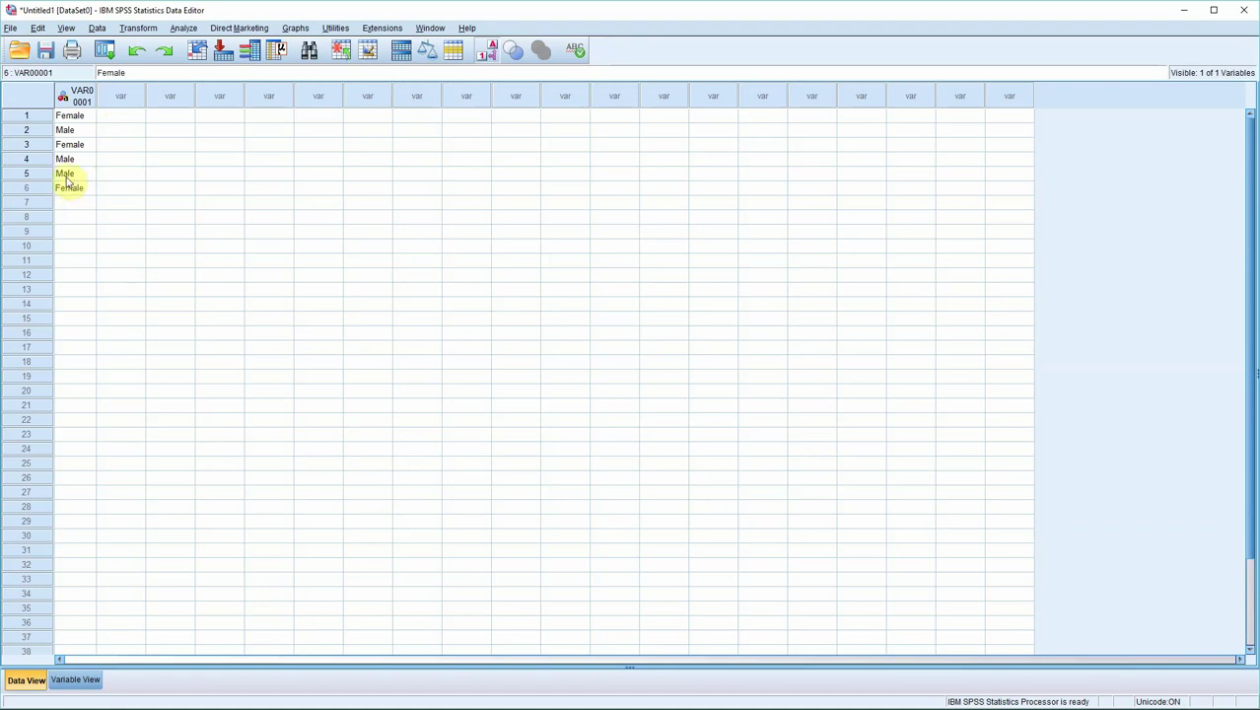
left_click(70, 204)
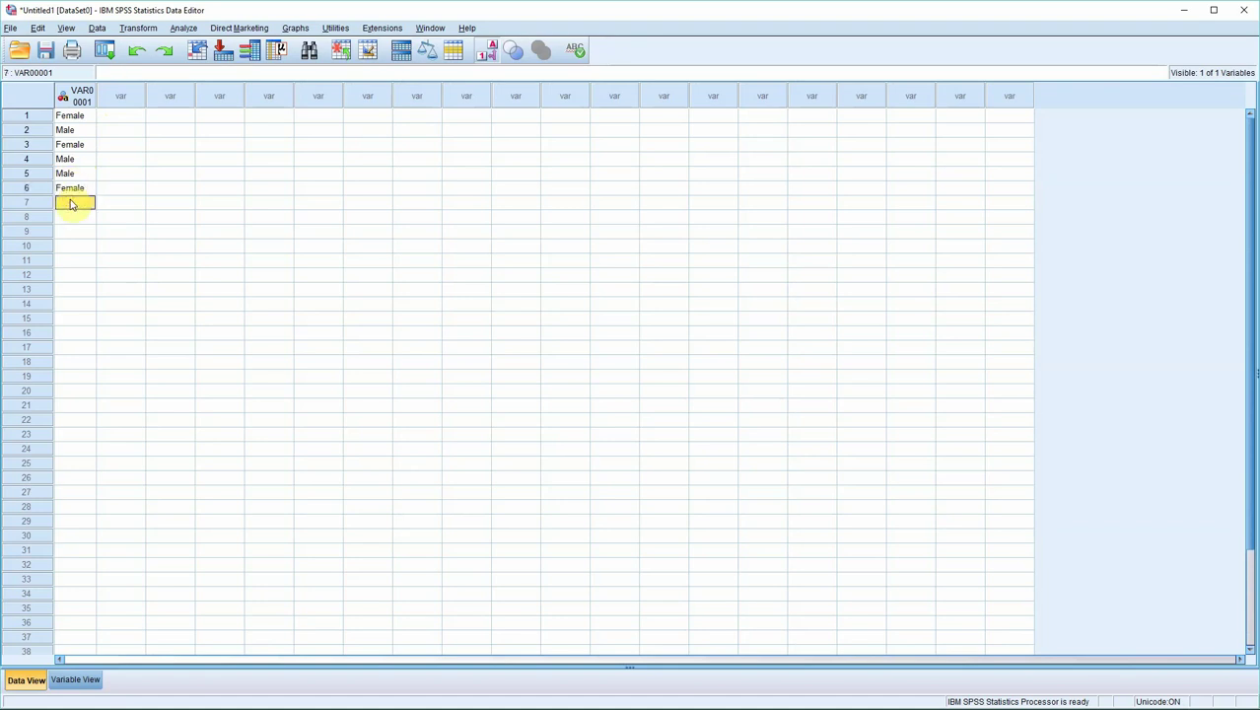
- Enter Male, Female, Female, Male, Female, Male into rows 7–12 of the first column
type("Male")
left_click(74, 218)
type("Female")
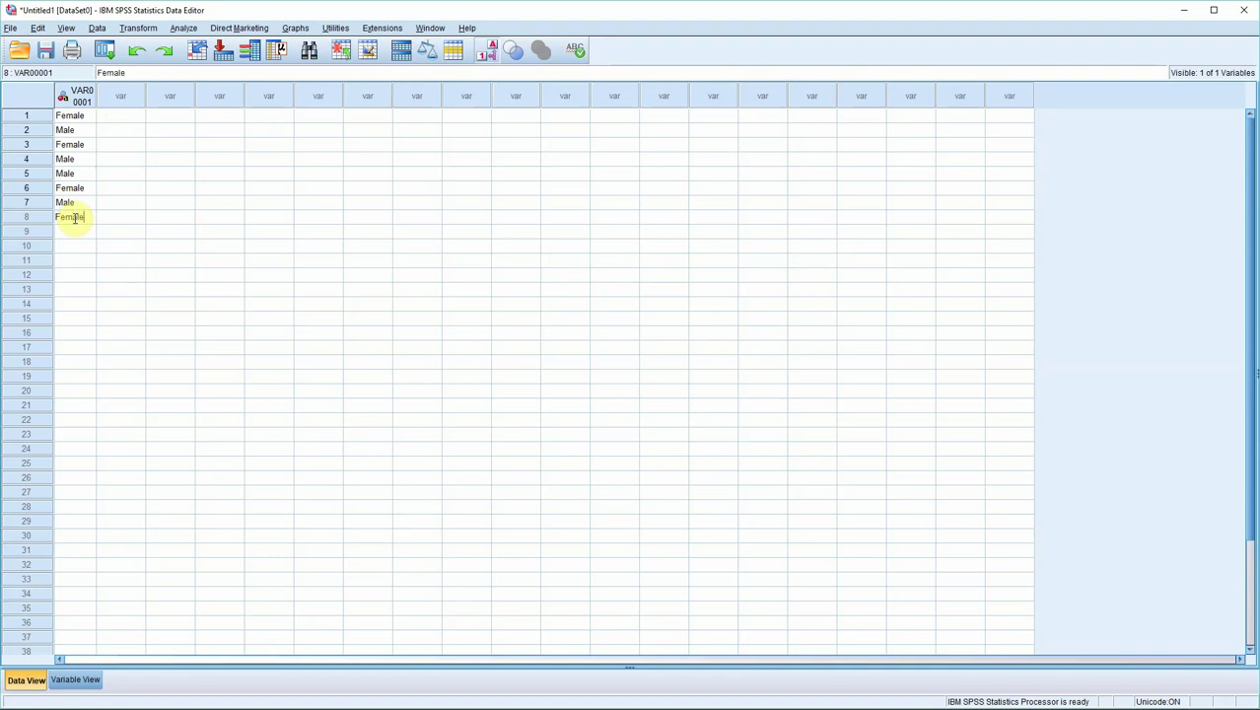
left_click(72, 235)
type("Female")
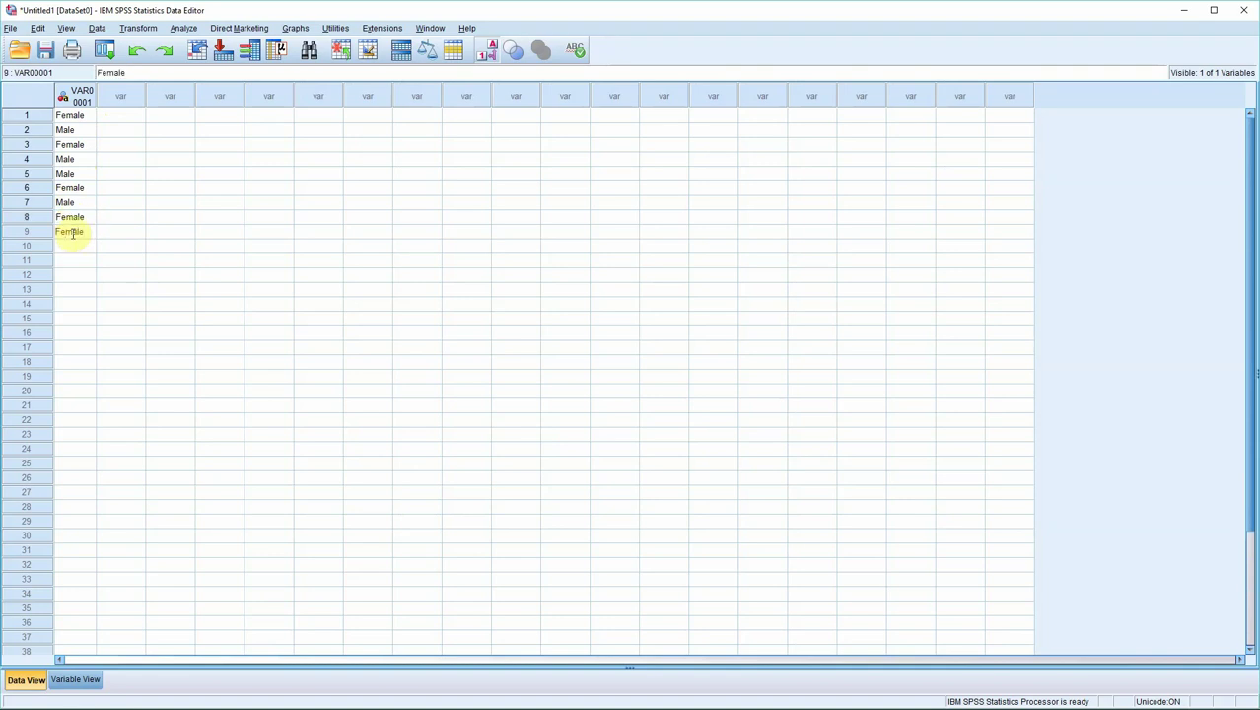
left_click(73, 244)
type("Male")
left_click(73, 260)
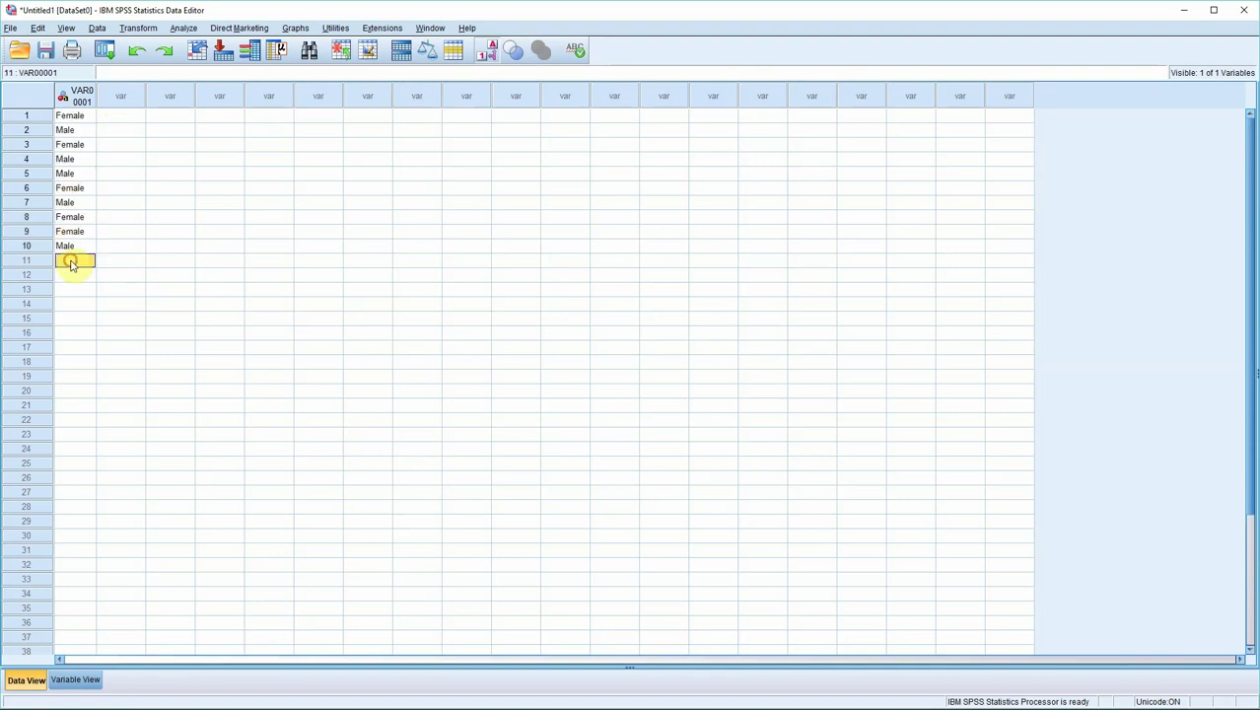
type("Female")
left_click(72, 275)
type("Male")
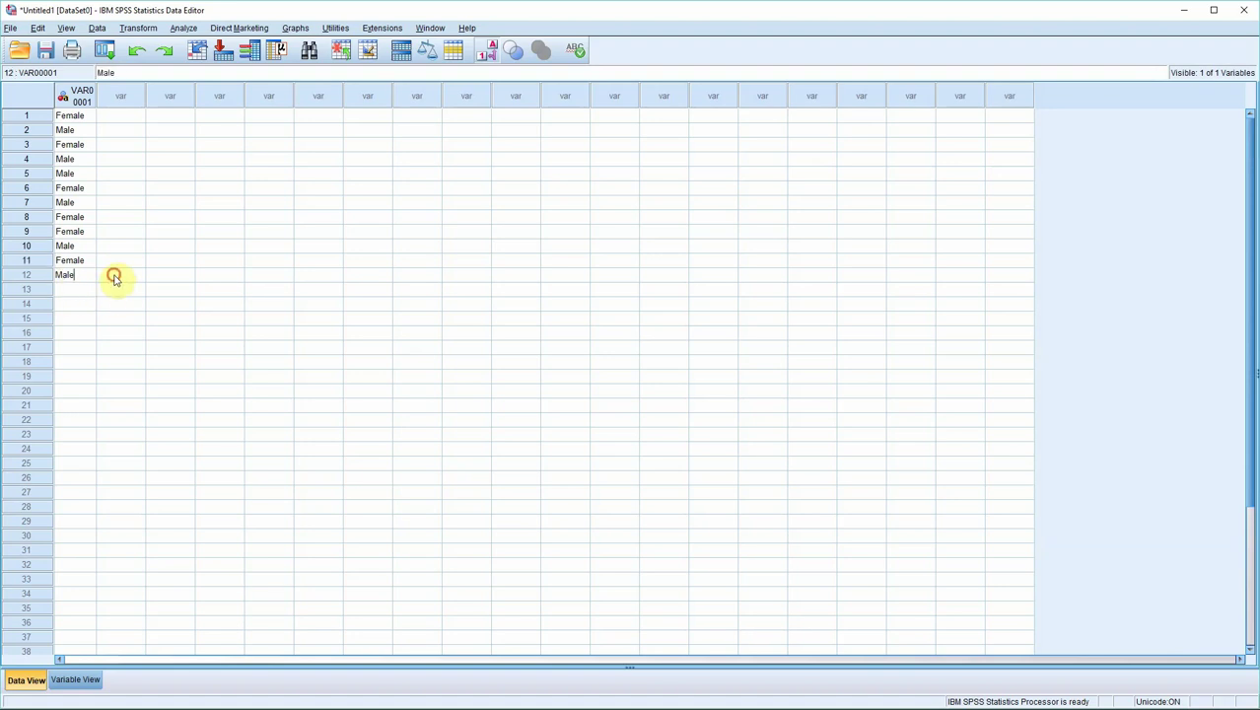
left_click(113, 276)
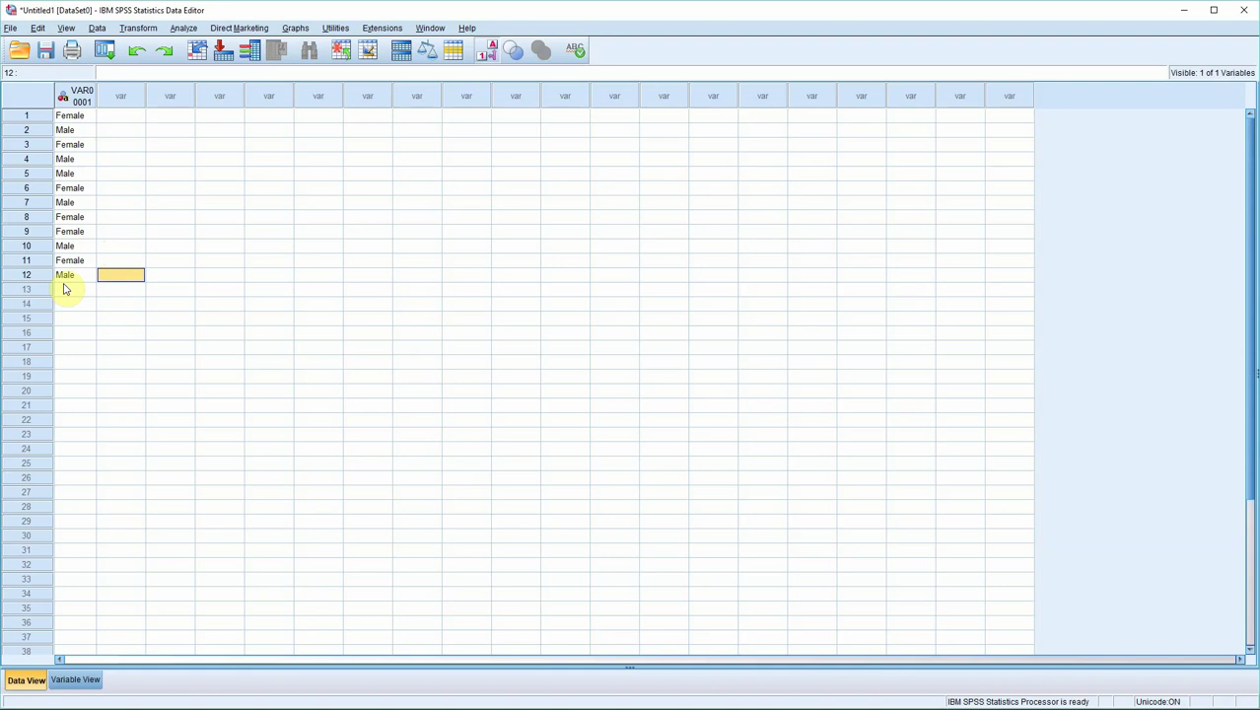
- Rename VAR00001 to Gender and widen its Data View column so the name shows fully
left_click(76, 680)
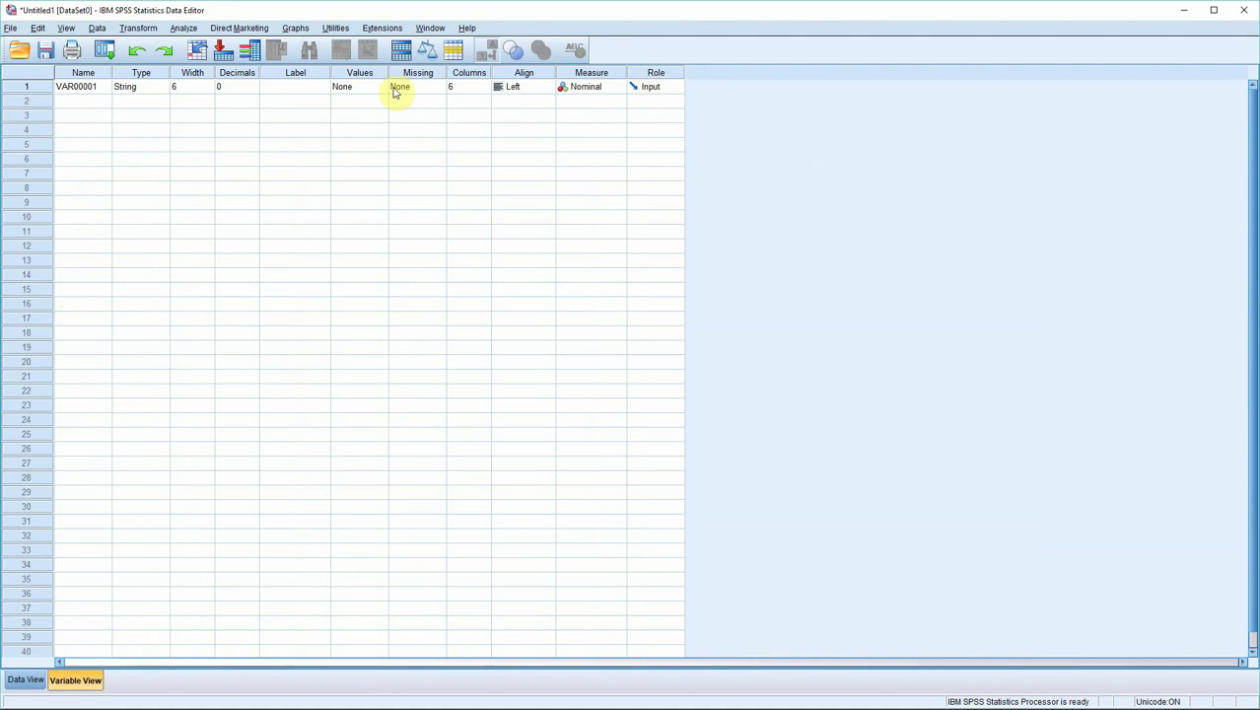
left_click(87, 87)
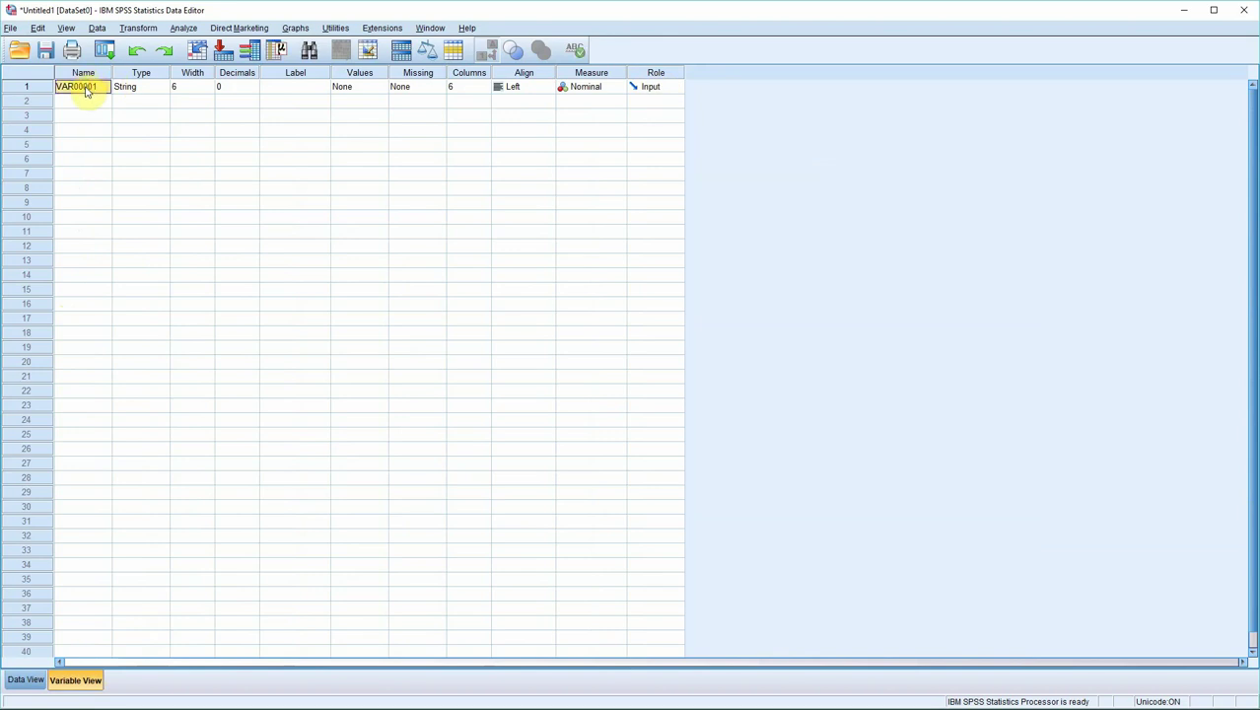
type("Gender")
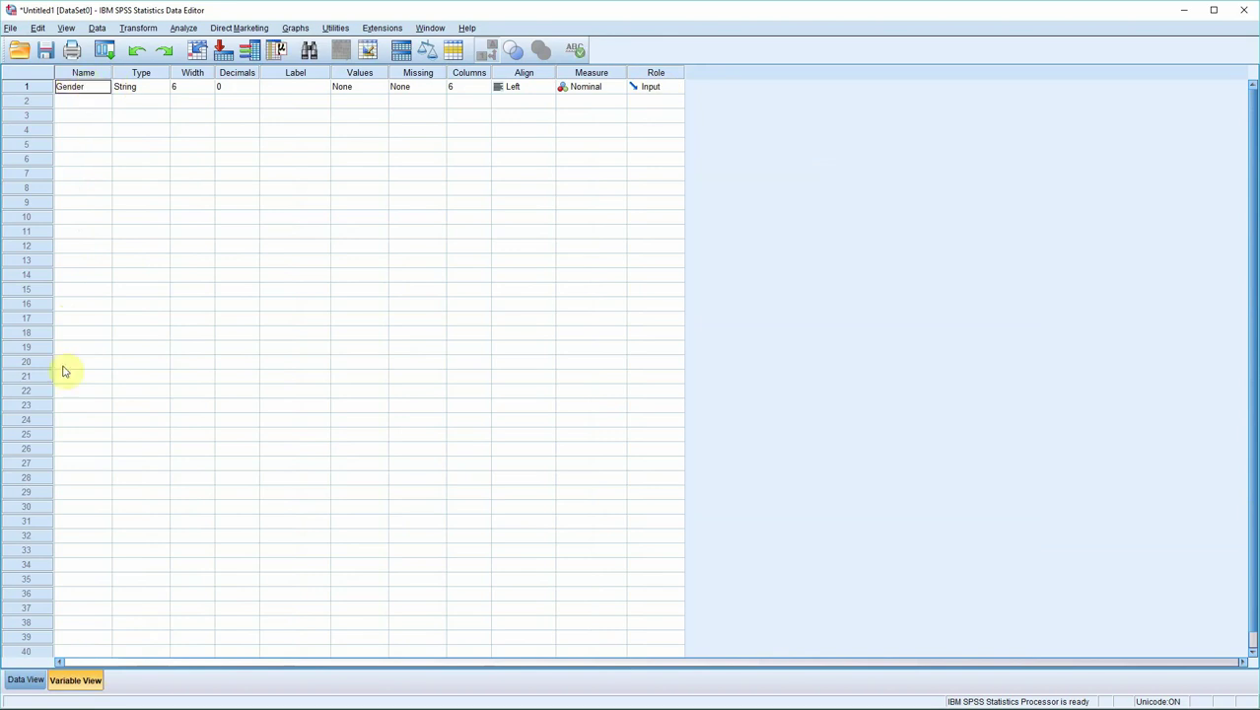
left_click(29, 680)
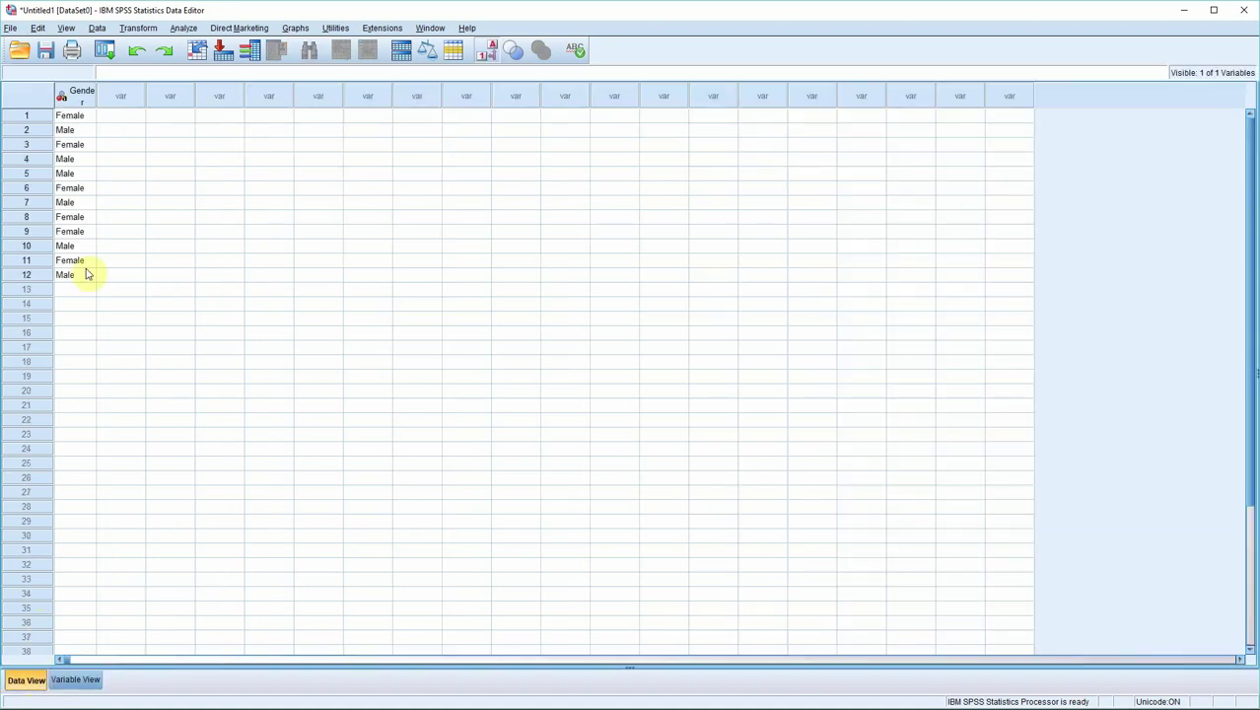
left_click_drag(99, 90, 109, 91)
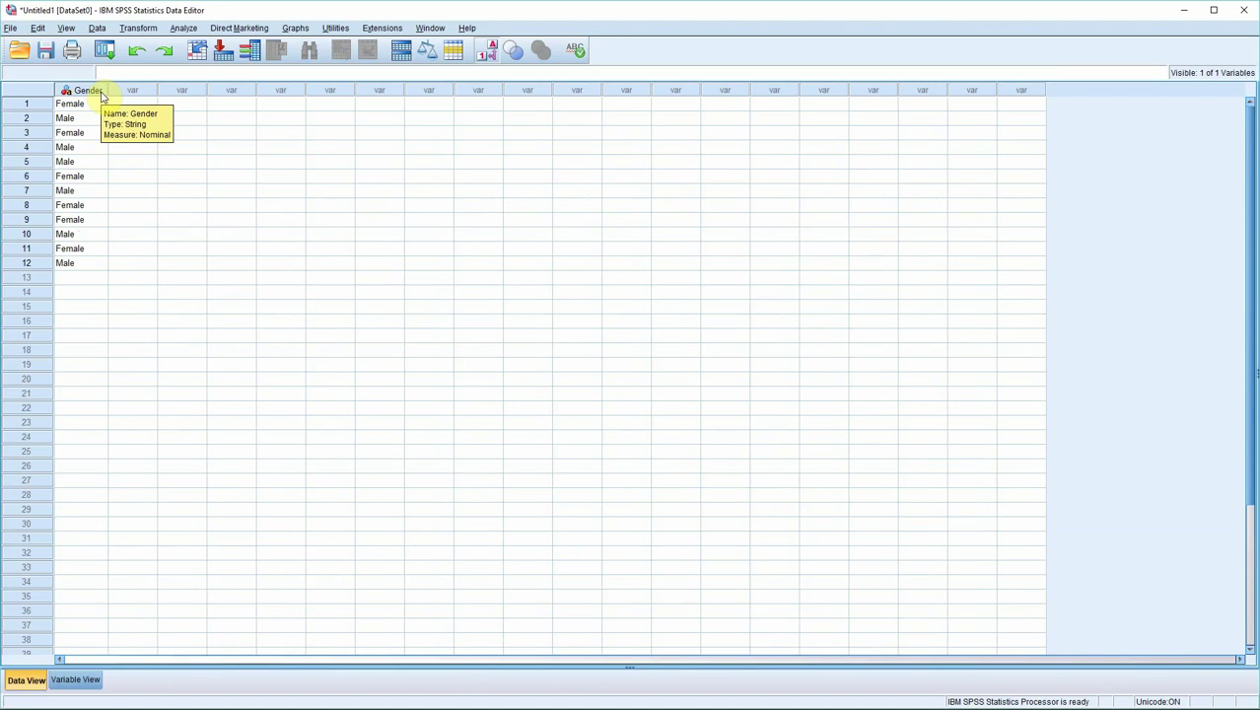
- Fill rows 1–6 of the second column with Smoker/Non-smoker values, starting Non-smoker, Smoker
left_click(132, 107)
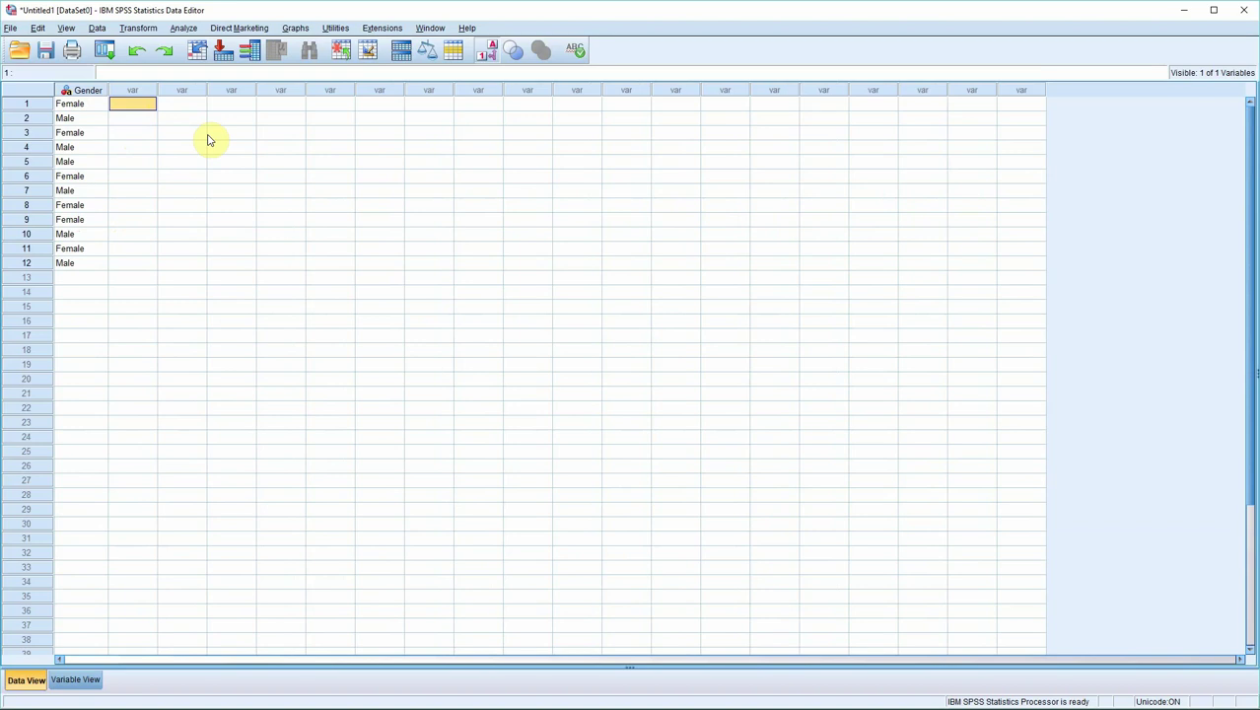
type("Non-smoker")
left_click(145, 118)
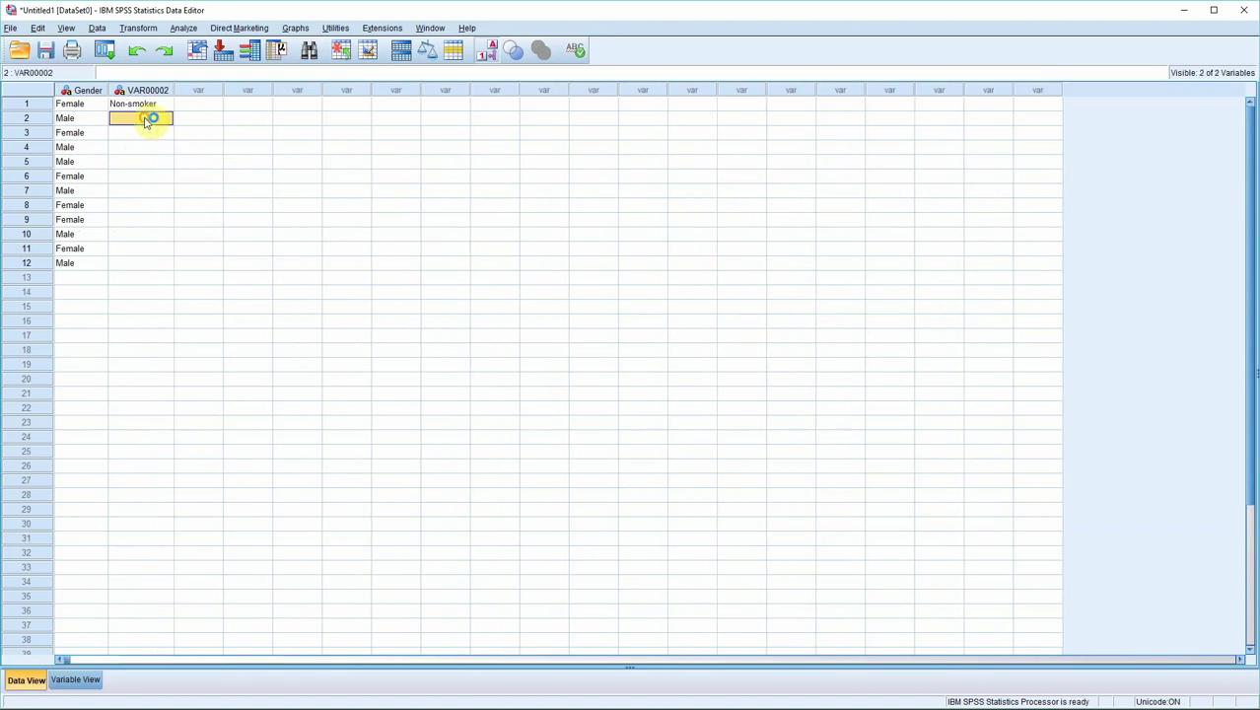
type("Smoker")
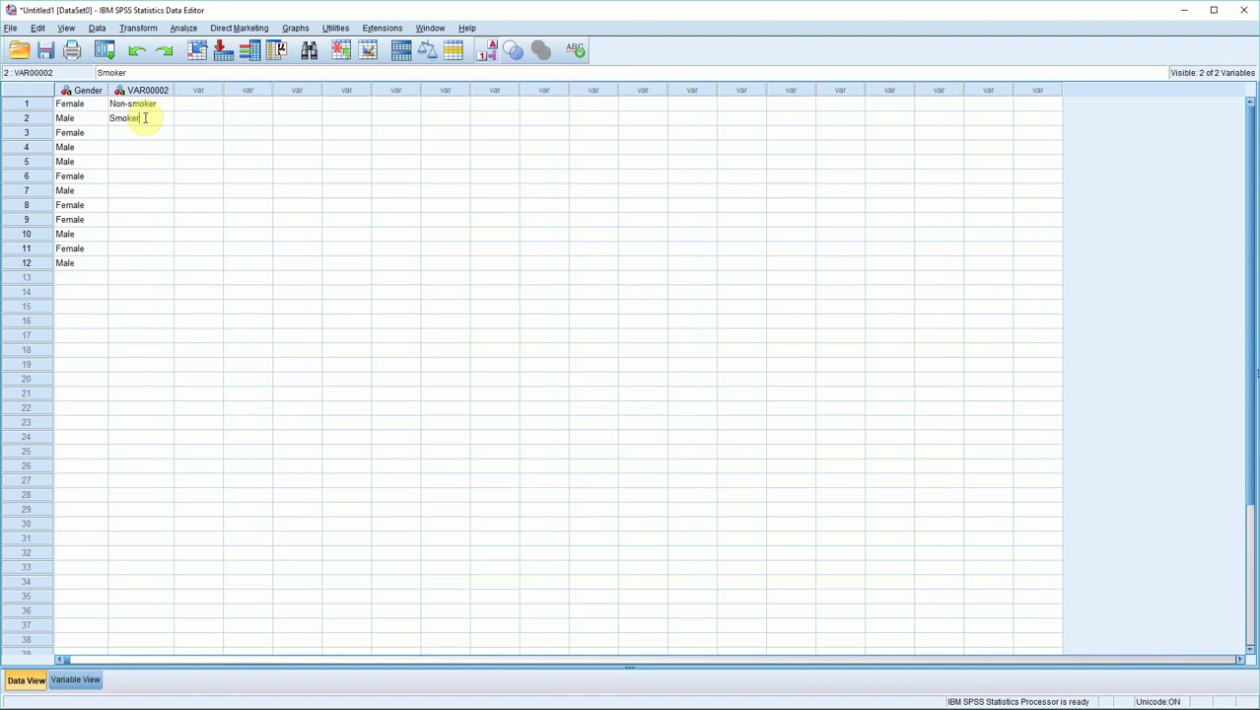
left_click(139, 134)
type("Non-smoker")
left_click(141, 146)
type("Smoker")
left_click(152, 161)
- Enter Smoker, Non-smoker, Smoker, Non-smoker, Non-smoker, Smoker into rows 7–12
type("Non-smoker")
left_click(143, 176)
type("Smoker")
left_click(141, 189)
type("Smoker")
left_click(148, 205)
type("Non-smoker")
left_click(145, 219)
type("Smoker")
left_click(131, 233)
type("Non-smoker")
left_click(149, 247)
type("Non-smoker")
left_click(141, 262)
type("Smoker")
left_click(136, 278)
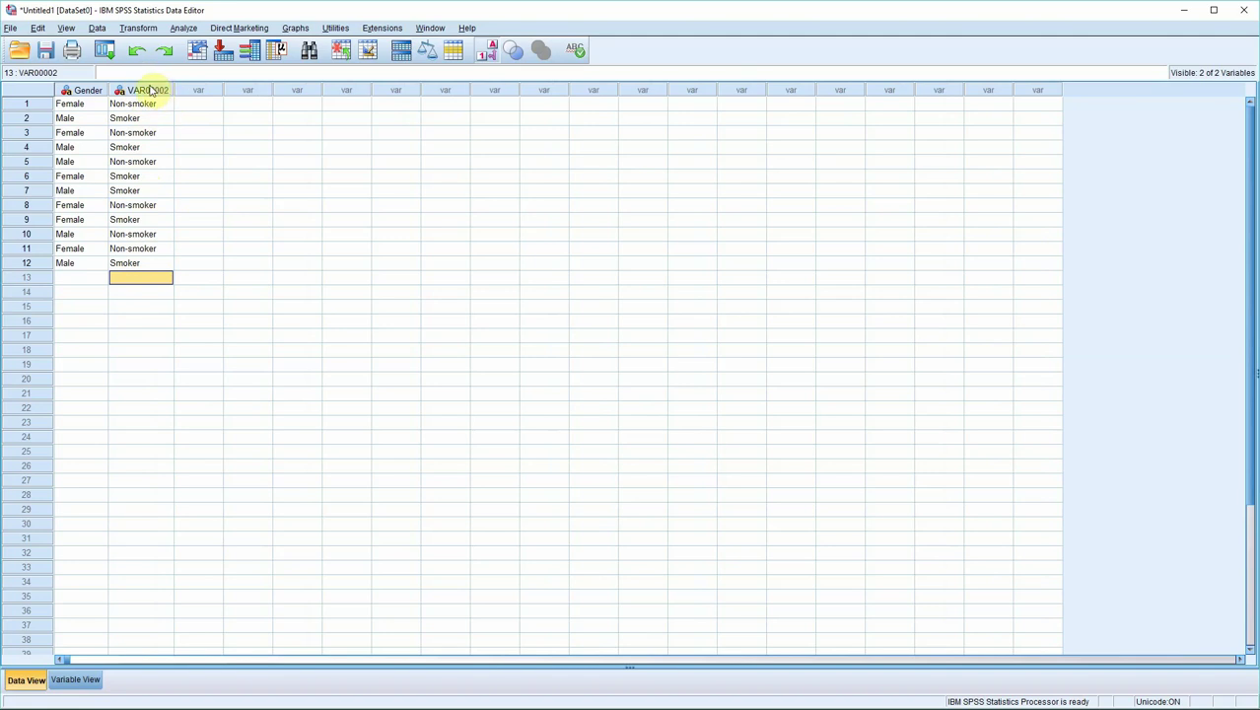
- Rename VAR00002 to Smoker in Variable View and go back to Data View
left_click(84, 675)
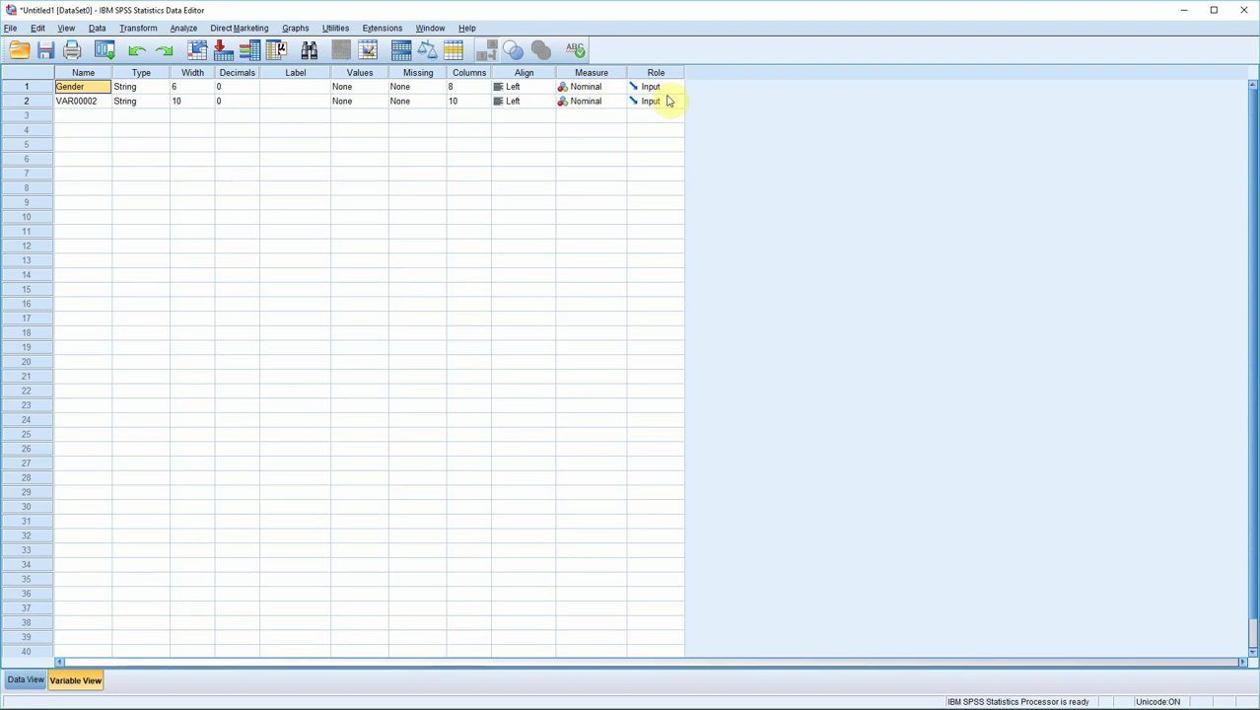
left_click(78, 103)
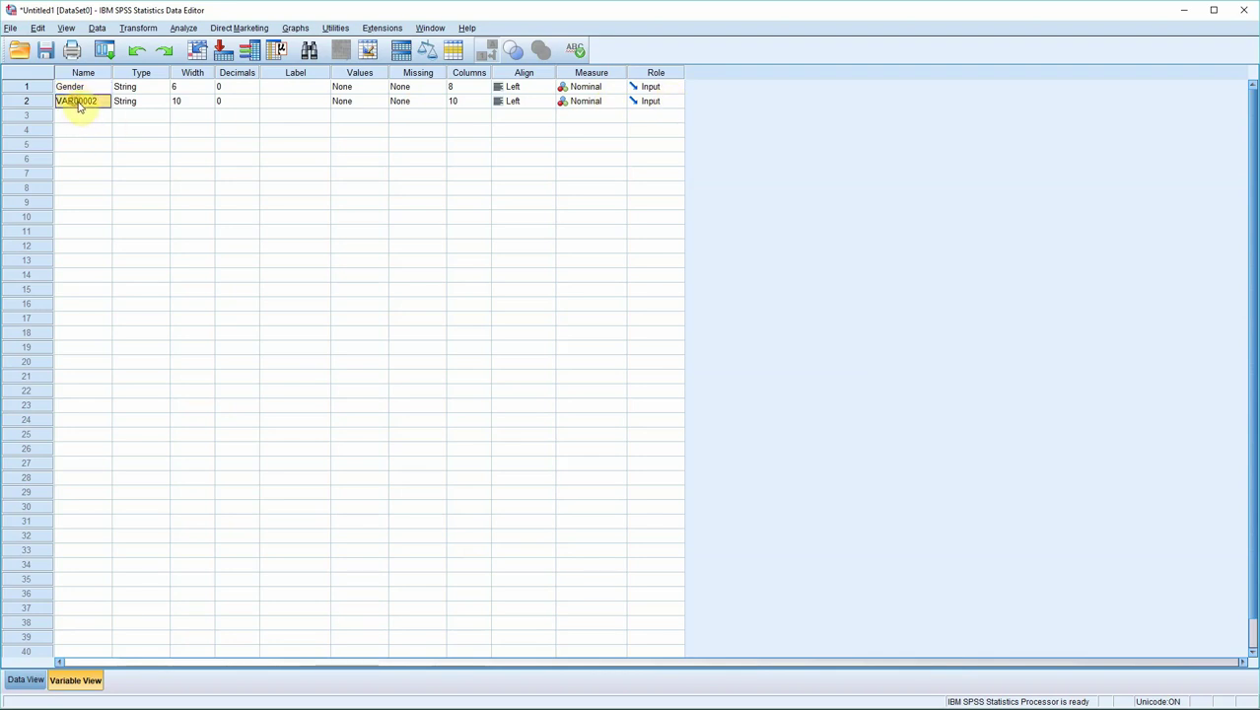
double_click(99, 101)
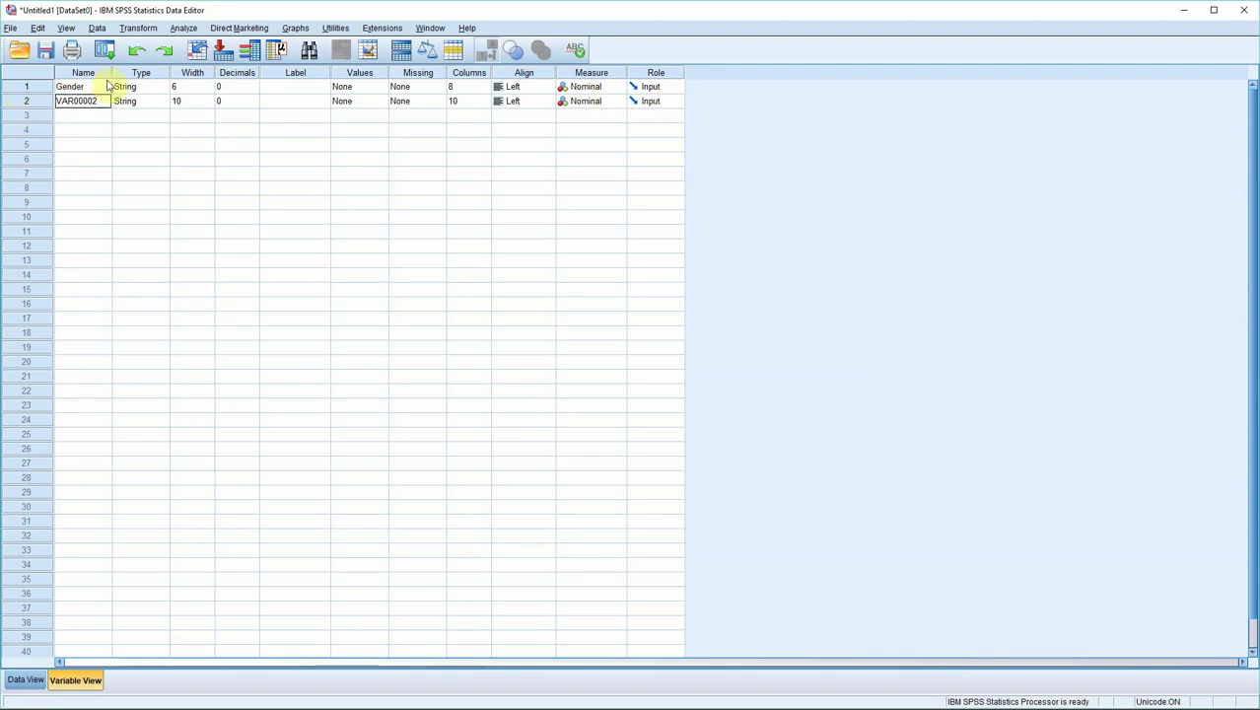
left_click_drag(102, 101, 57, 101)
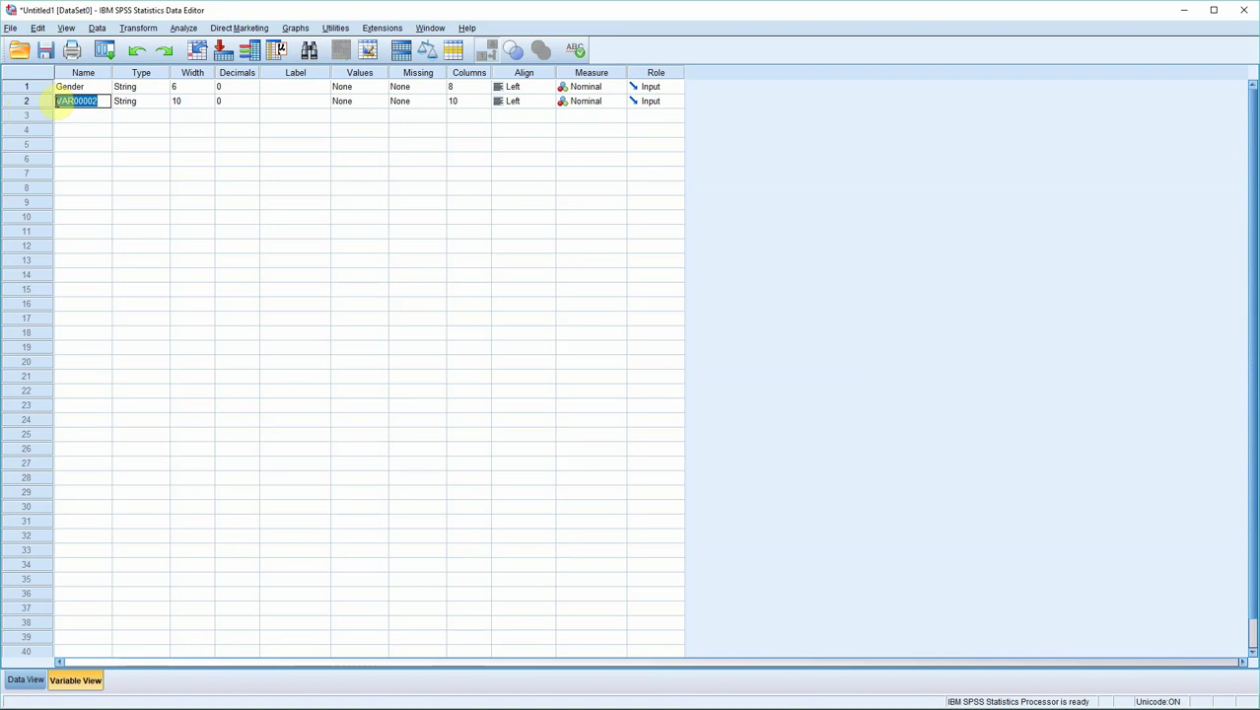
type("Smoker")
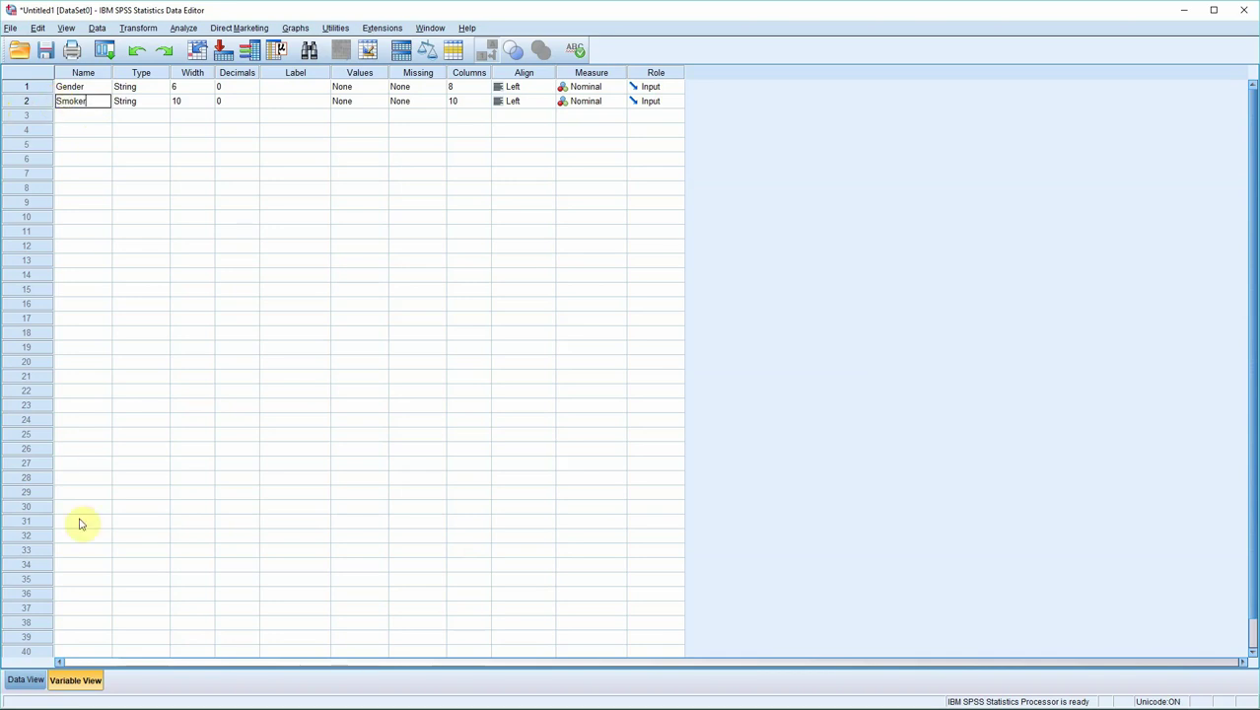
left_click(26, 680)
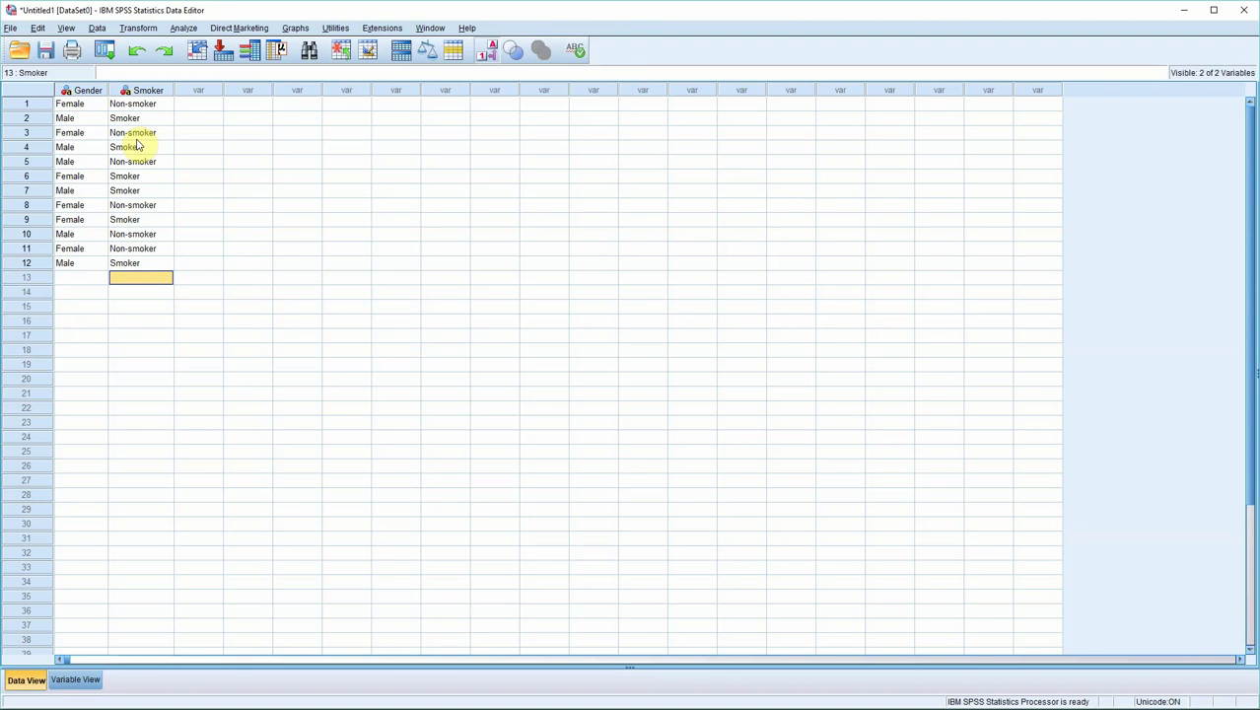
- In Analyze > Descriptive Statistics > Crosstabs, assign Gender to Row(s) and Smoker to Column(s)
left_click(184, 29)
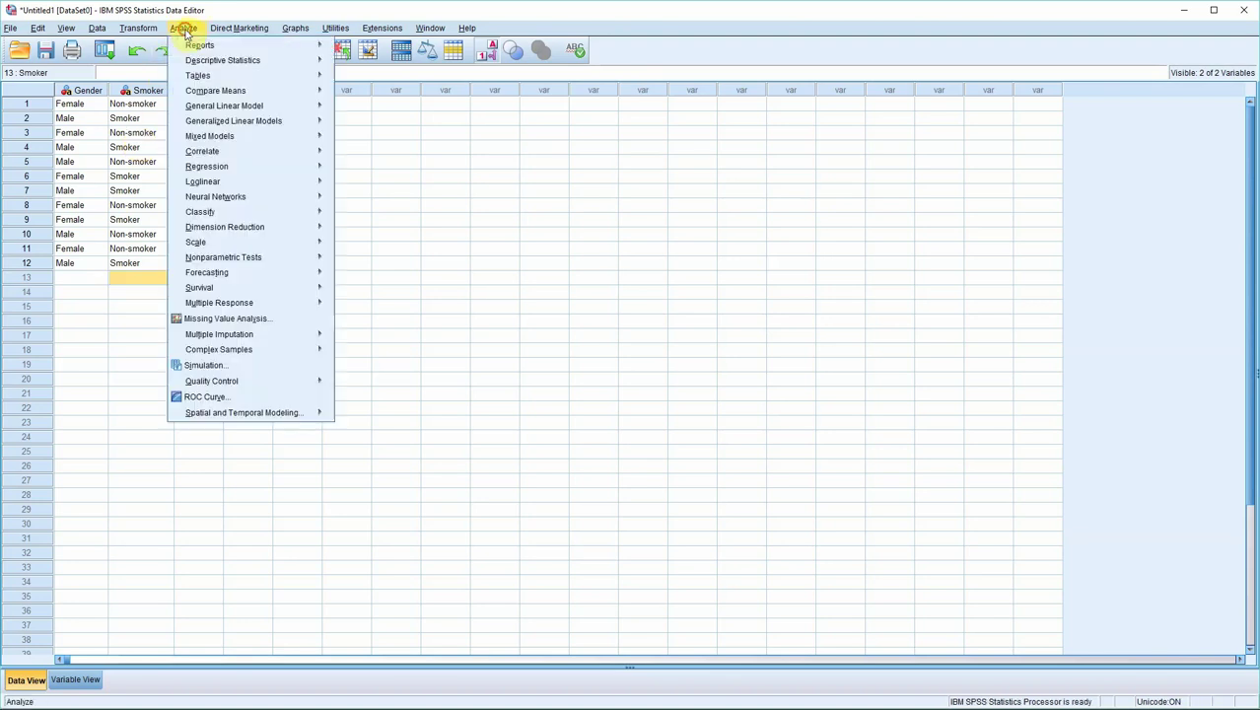
mouse_move(217, 61)
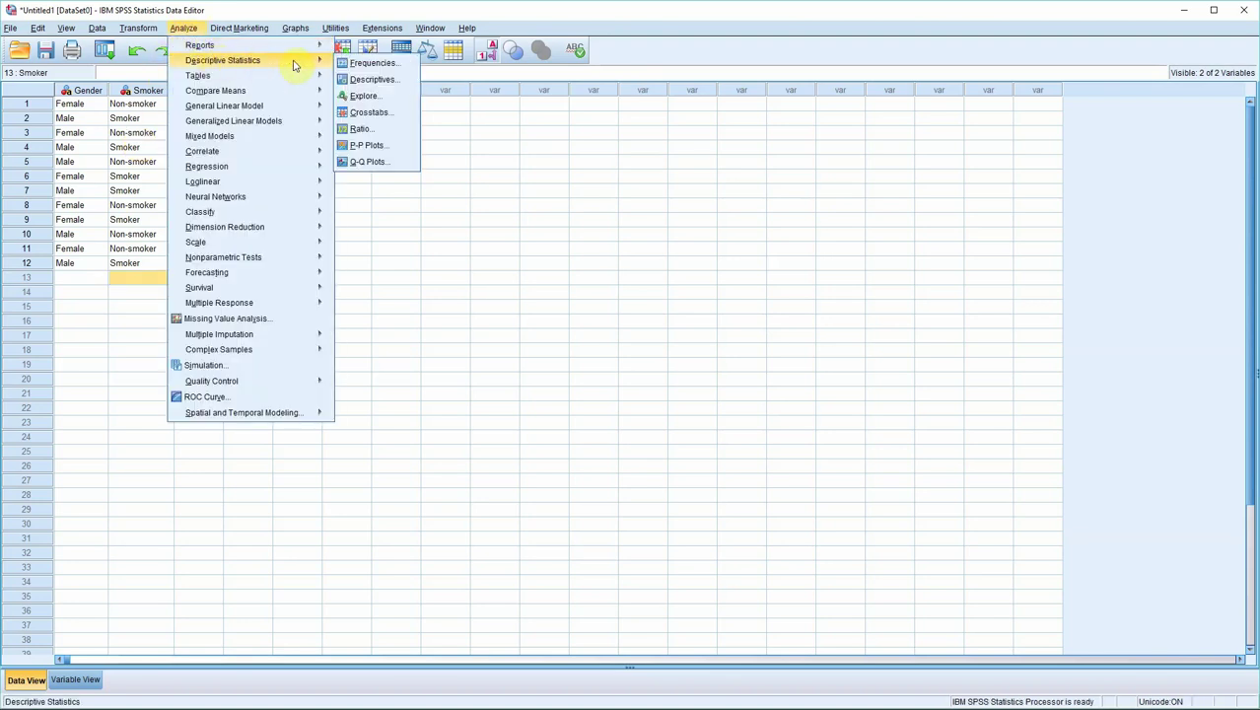
left_click(383, 113)
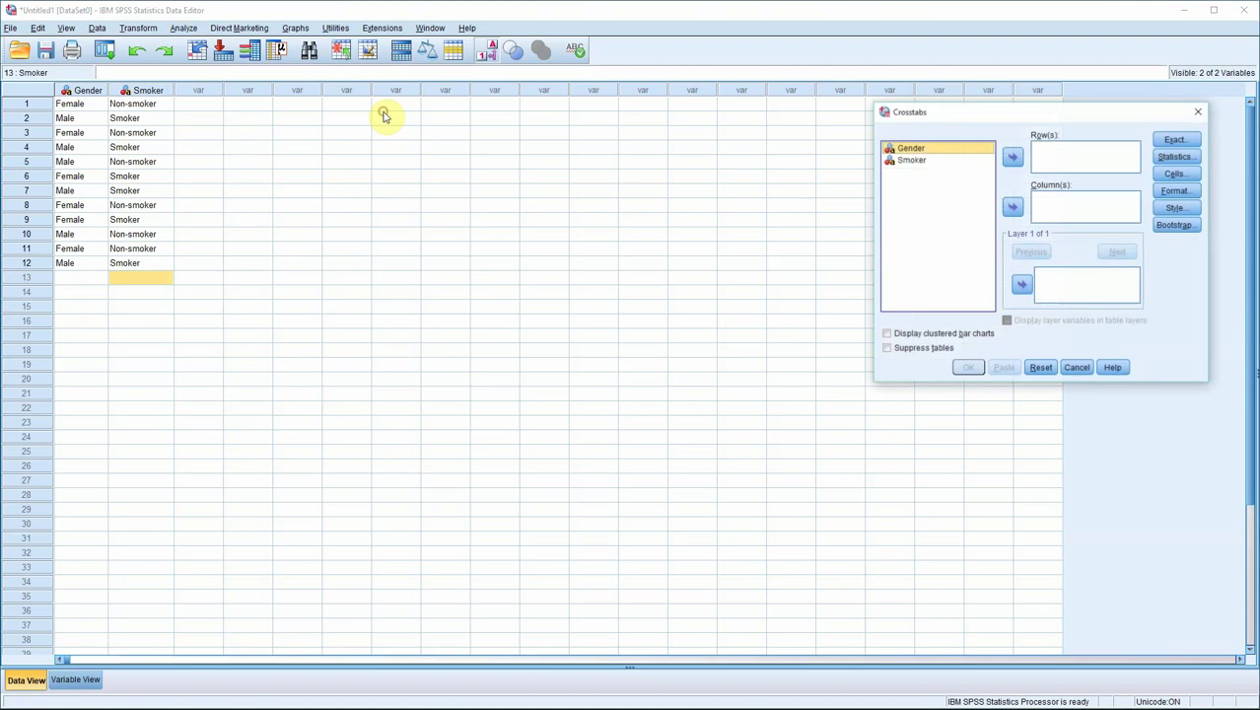
left_click(1013, 159)
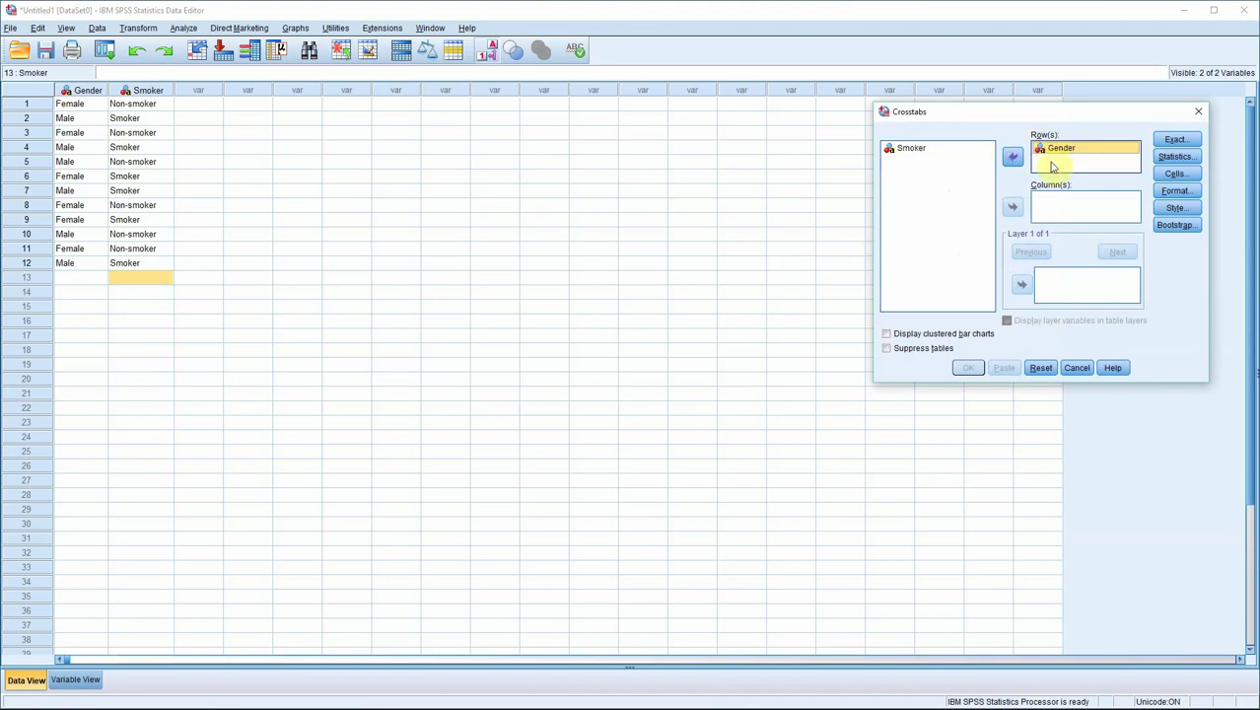
left_click(893, 150)
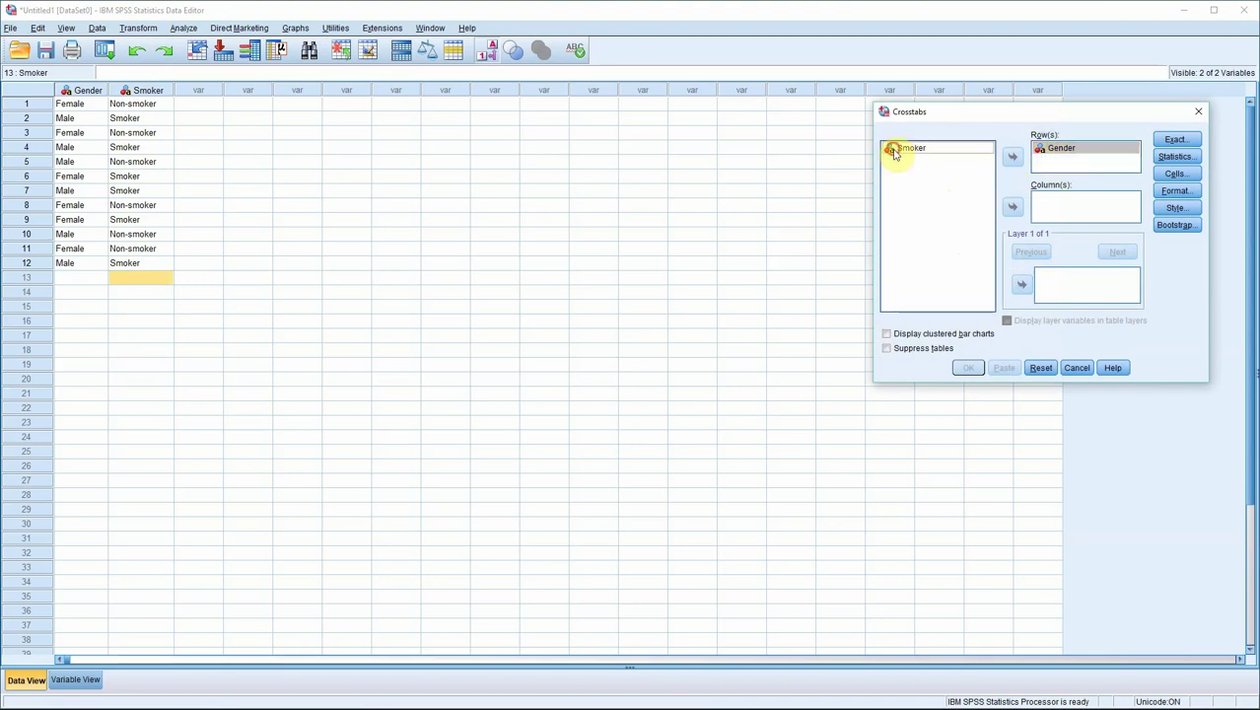
left_click(1013, 206)
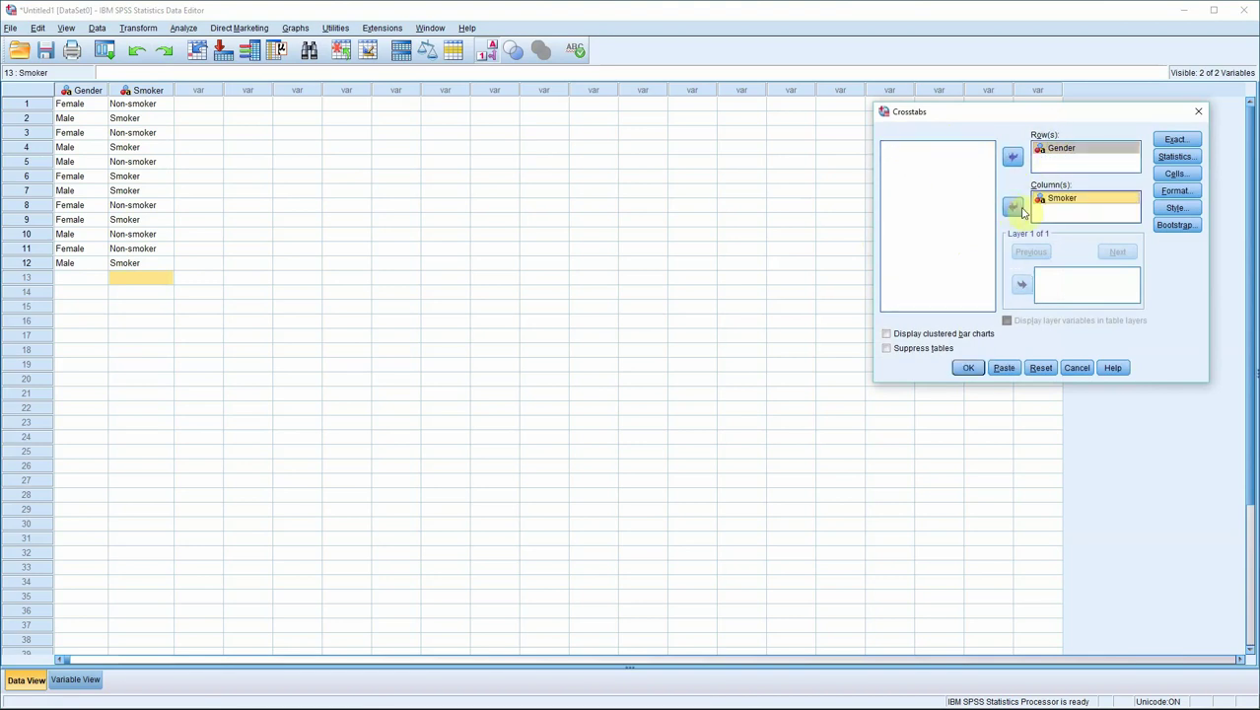
- Run the crosstab and review it: Female 4 non-smokers, 2 smokers; Male 2 and 4
left_click(967, 369)
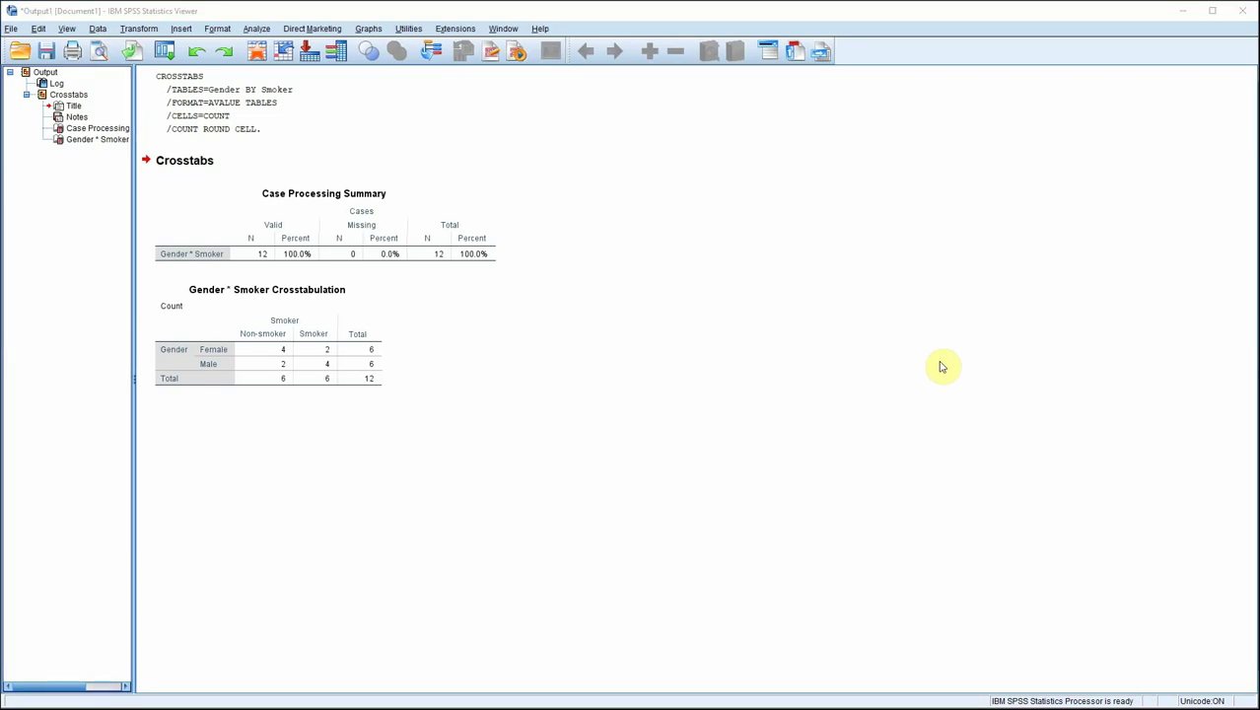
left_click(308, 367)
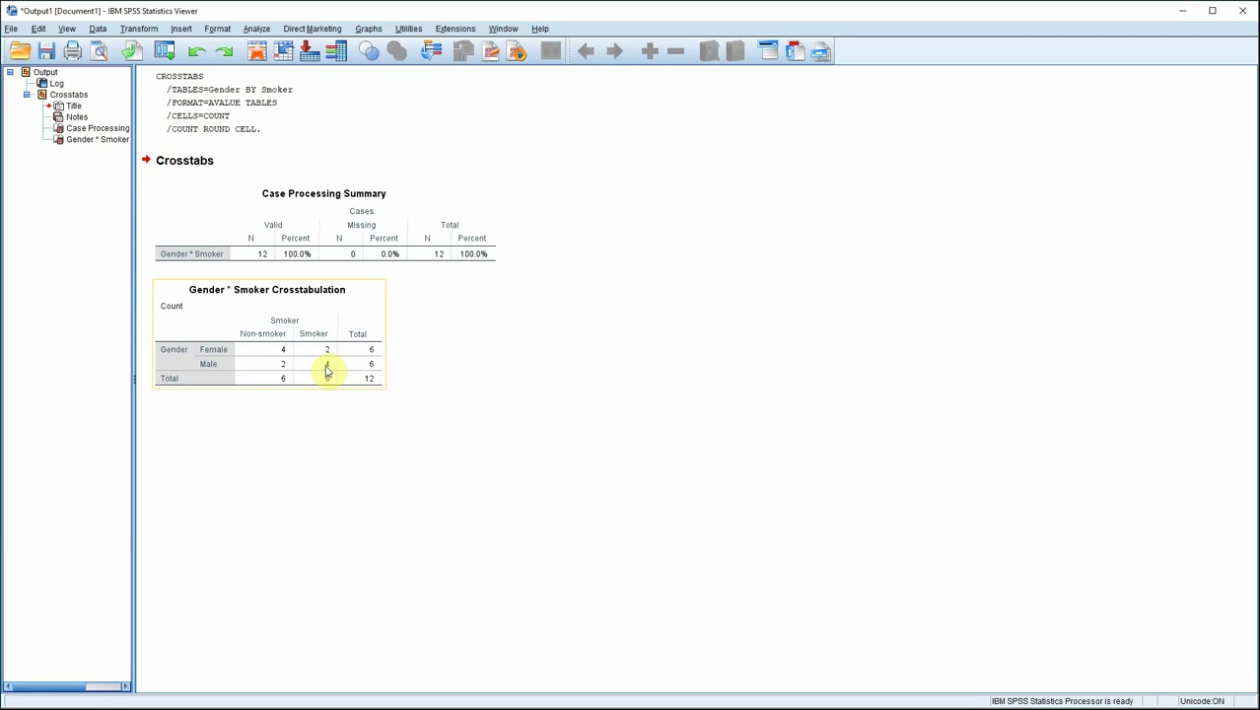
left_click(584, 377)
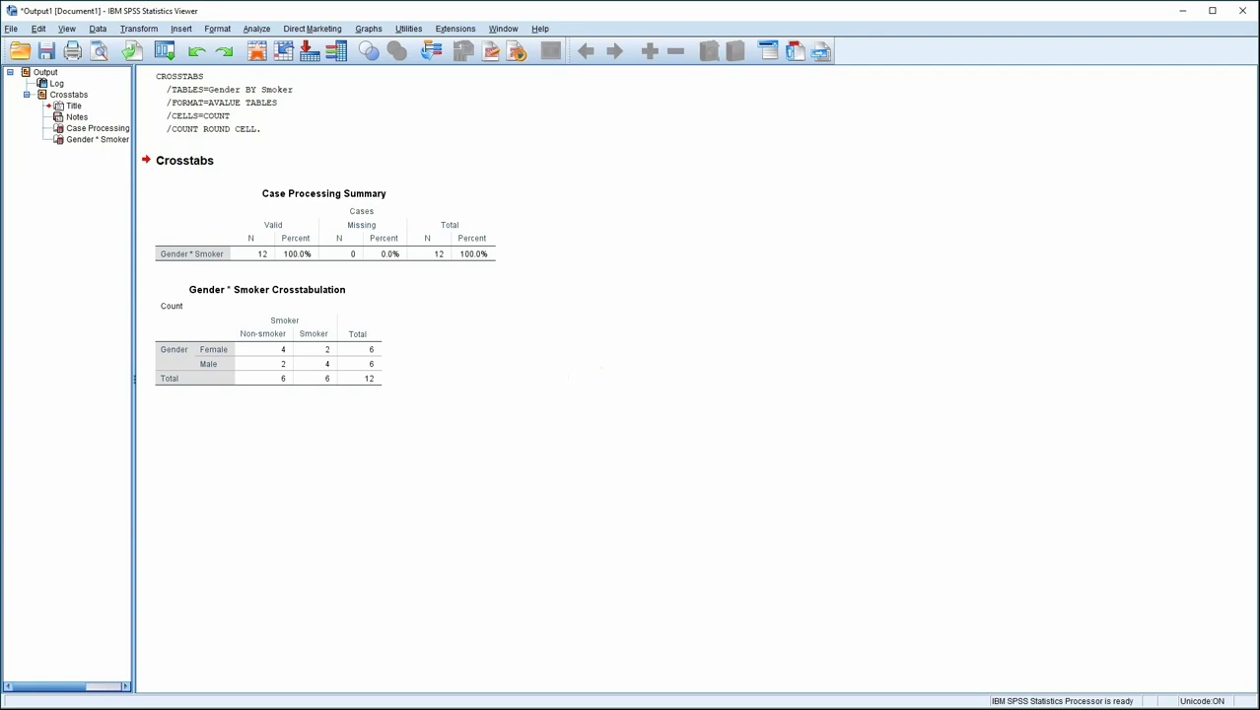
- In Chart Builder, define a clustered bar chart with Smoker on the x-axis and Gender as cluster colour
key("alt+Tab")
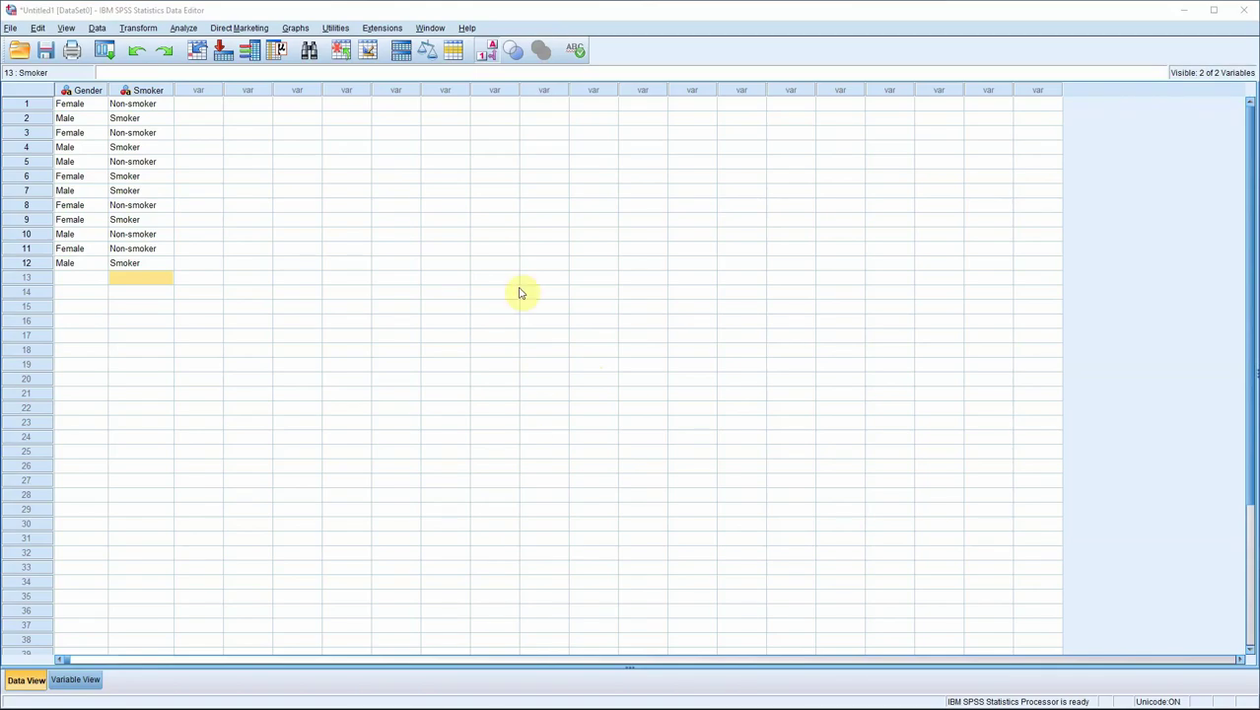
left_click(295, 28)
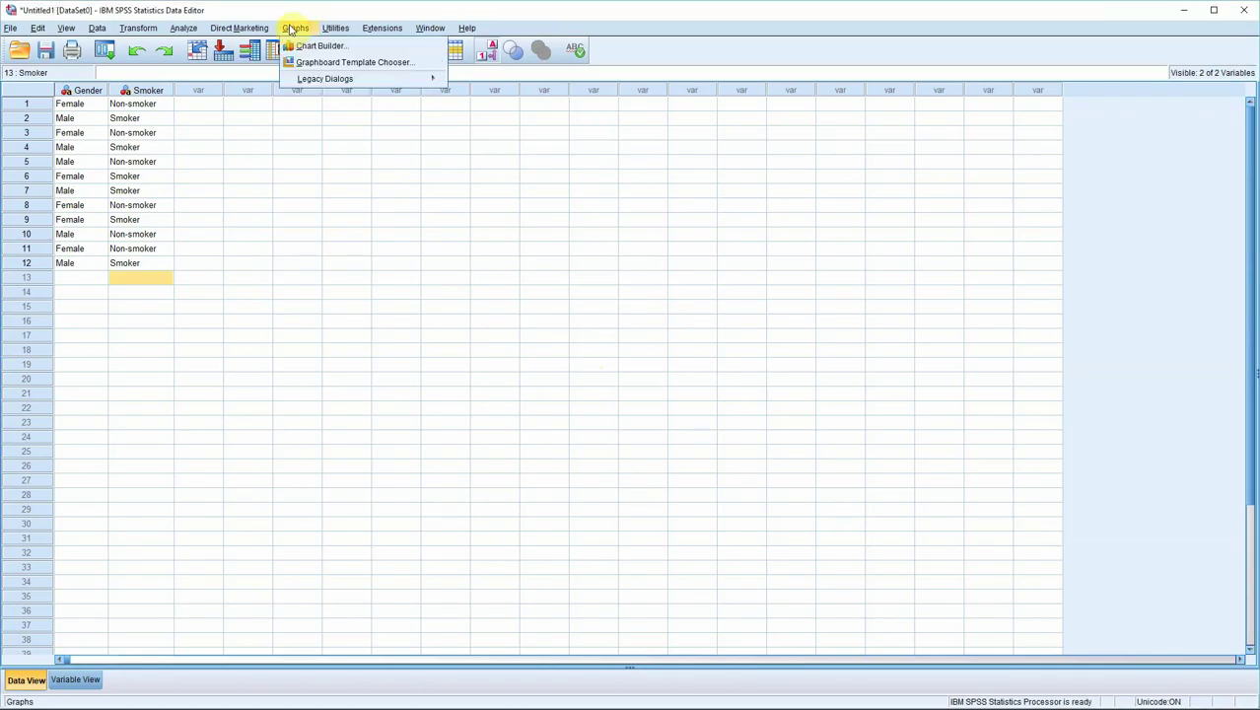
left_click(308, 46)
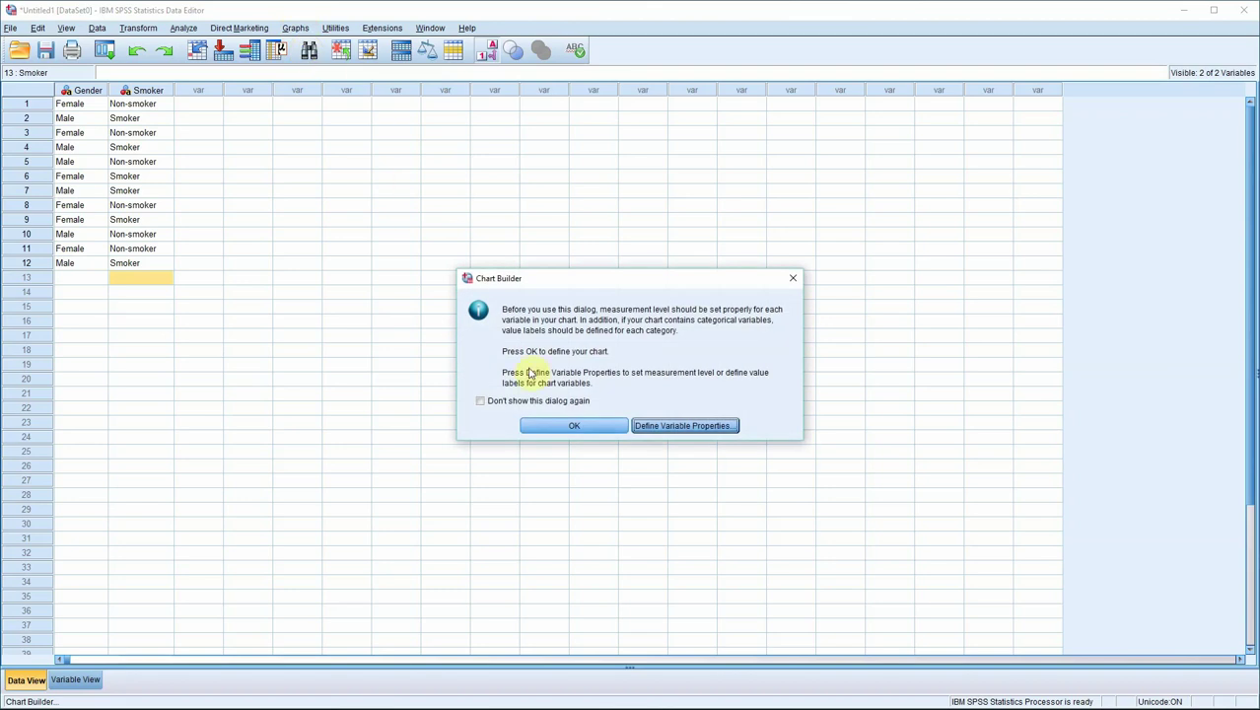
left_click(575, 426)
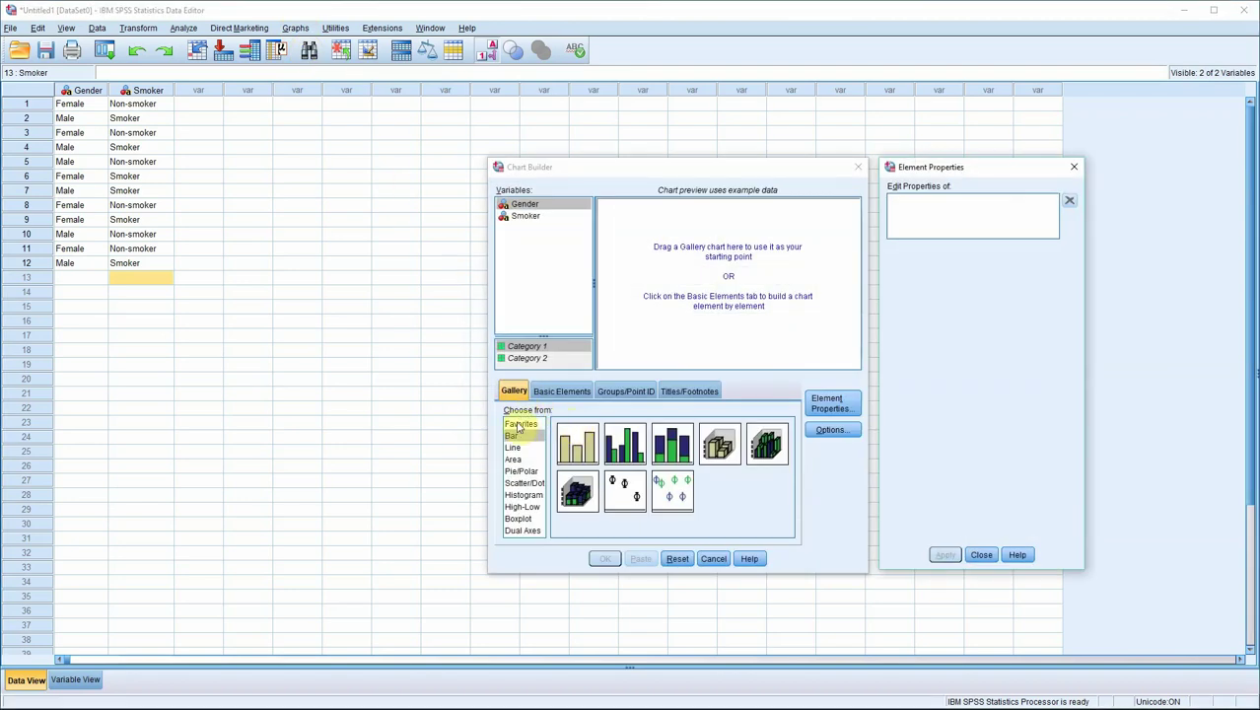
left_click(512, 437)
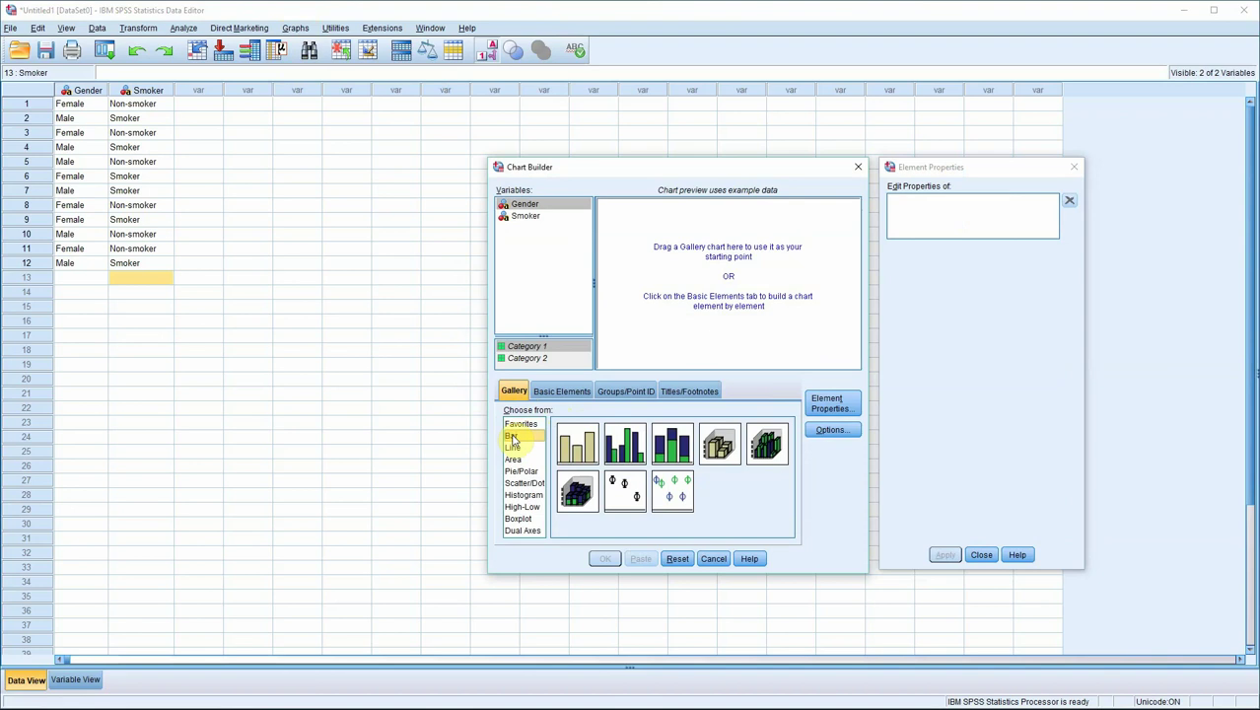
double_click(629, 447)
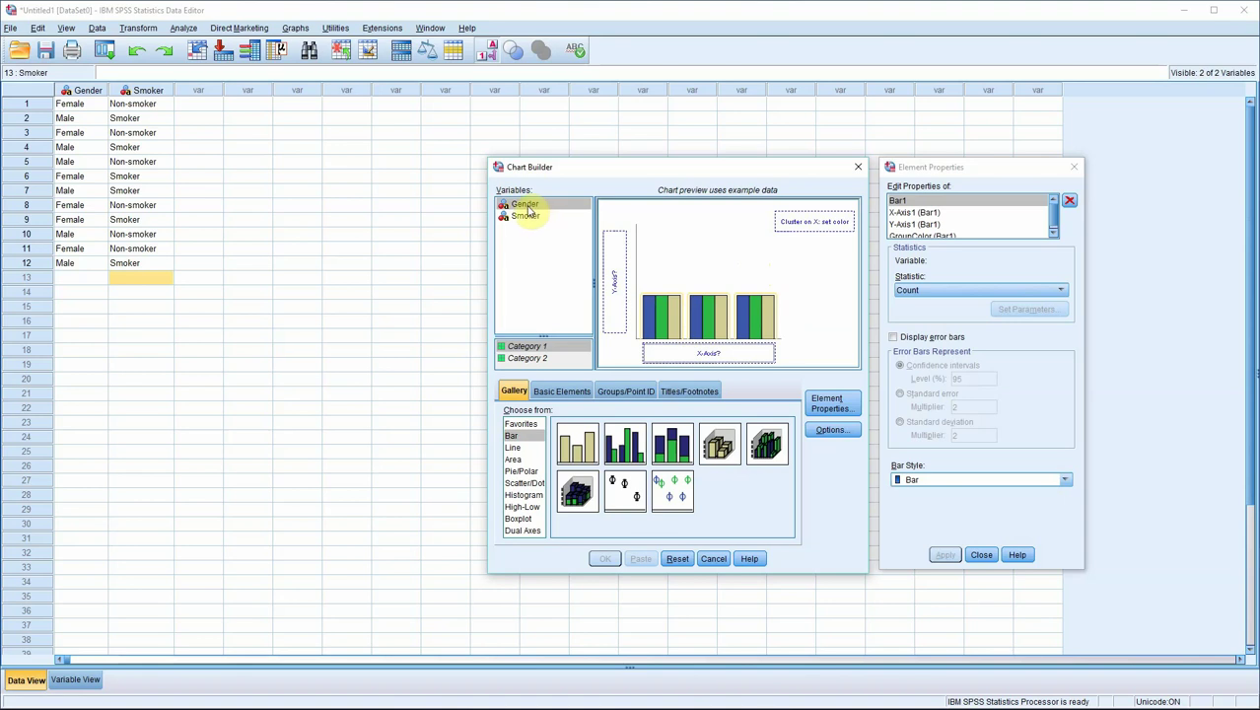
left_click_drag(528, 207, 808, 222)
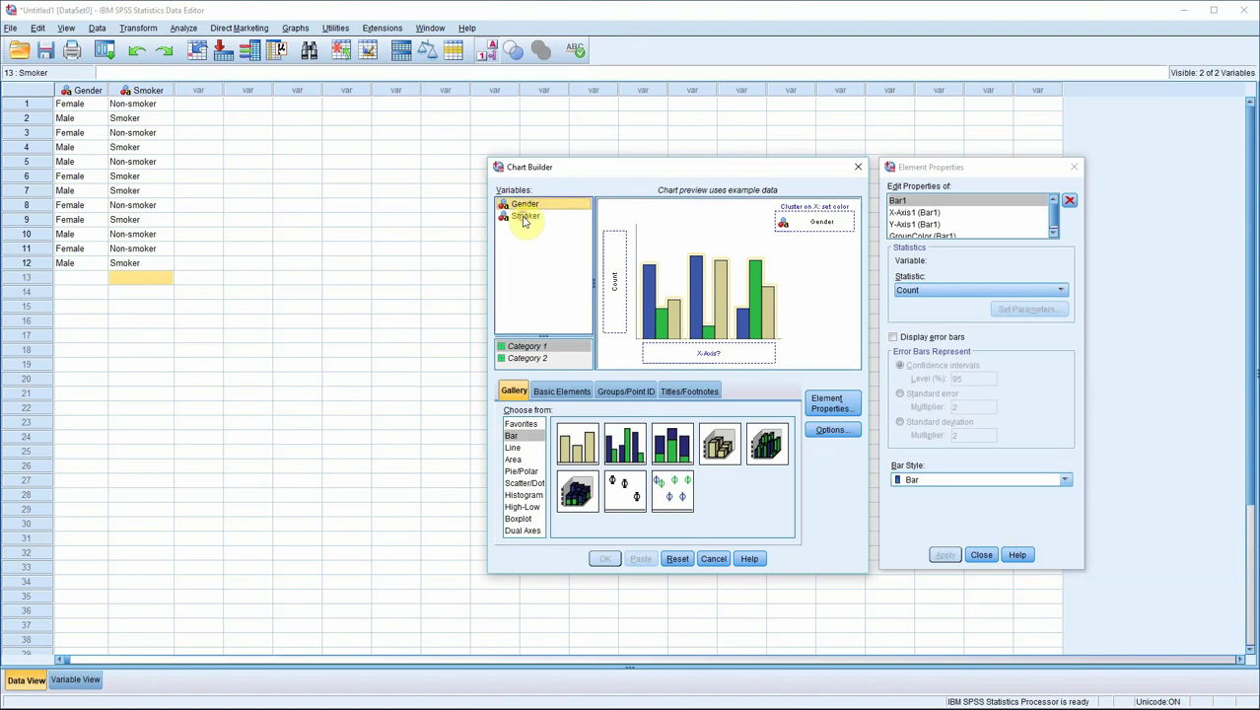
left_click_drag(525, 219, 703, 359)
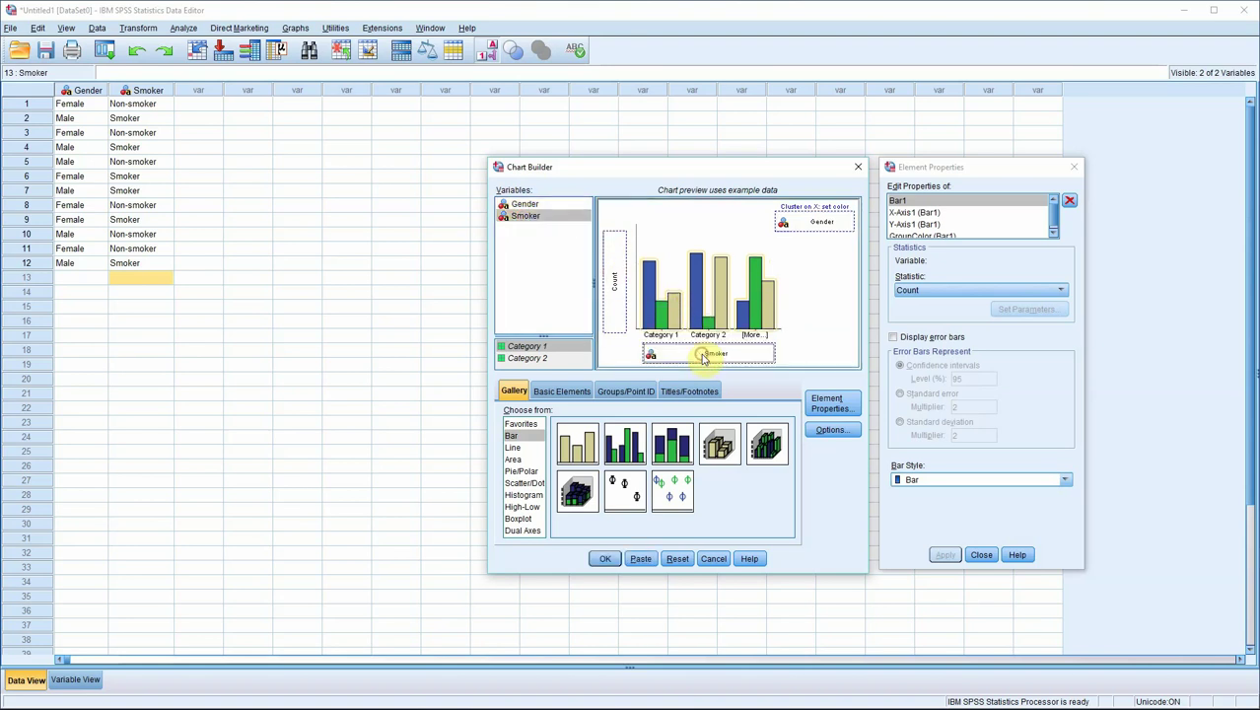
- Generate the clustered bar chart of Smoker counts by Gender from Chart Builder
left_click(605, 559)
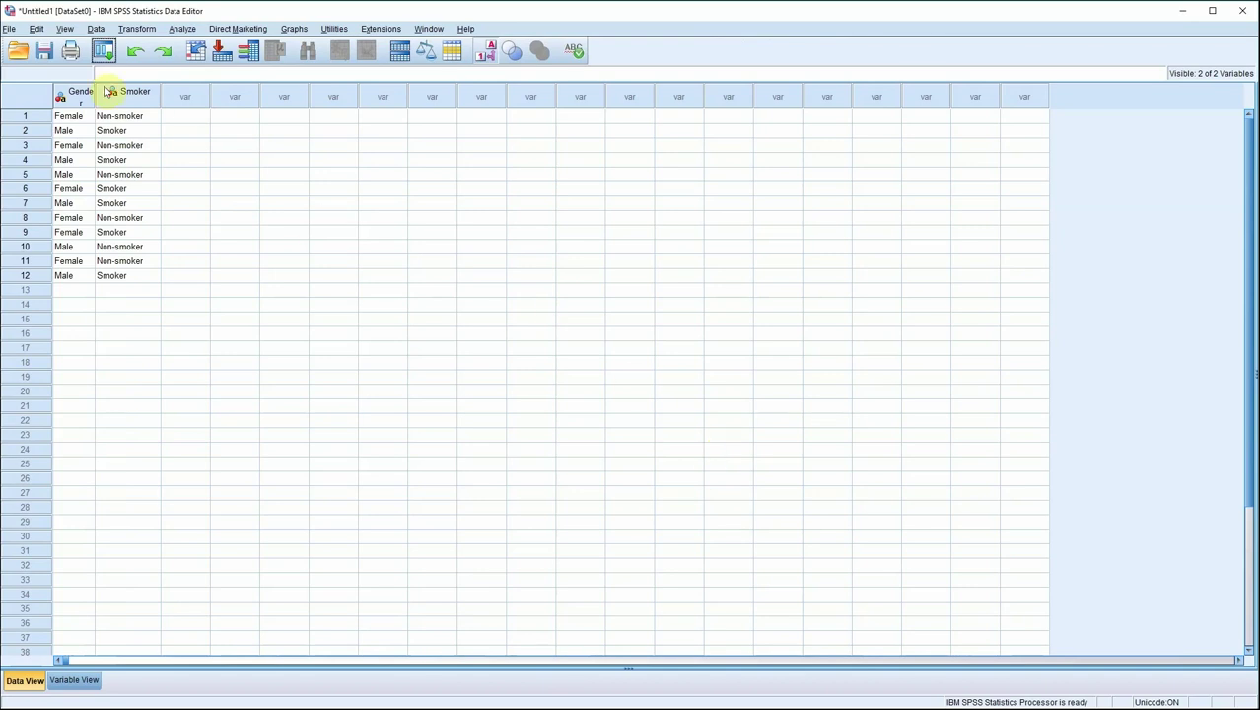
- Save the dataset through File > Save under the name sample_data.sav
left_click(9, 28)
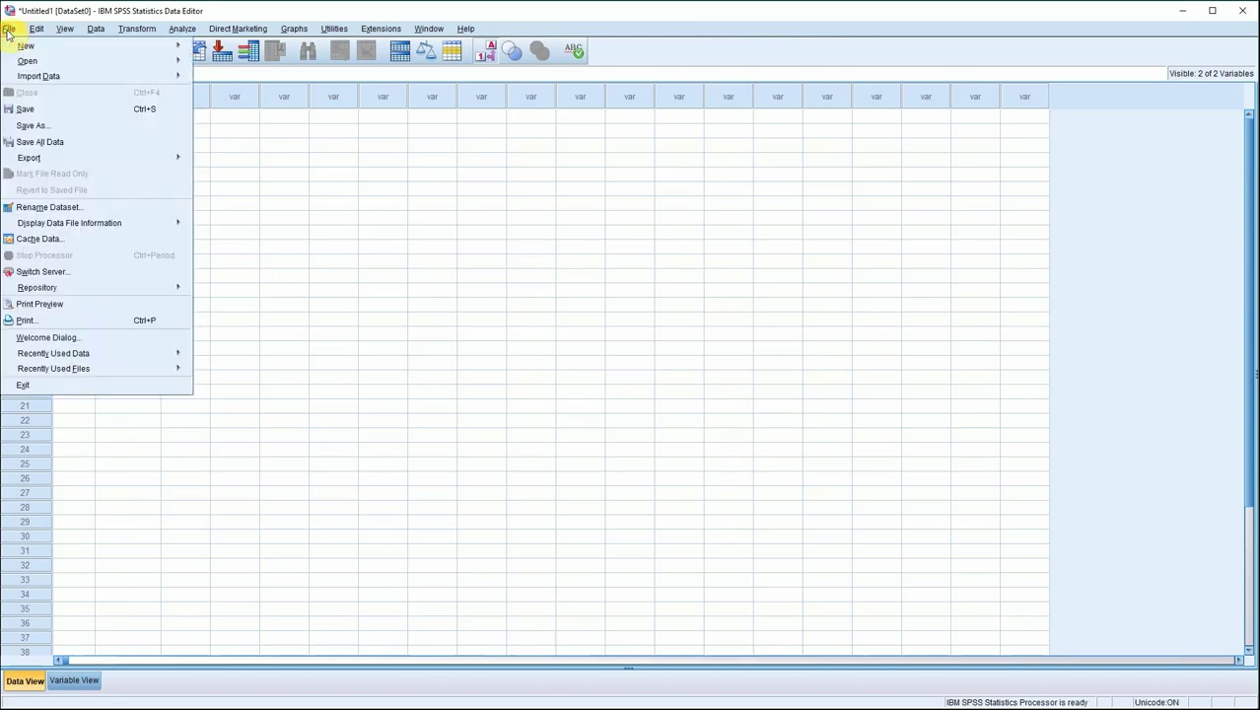
left_click(36, 109)
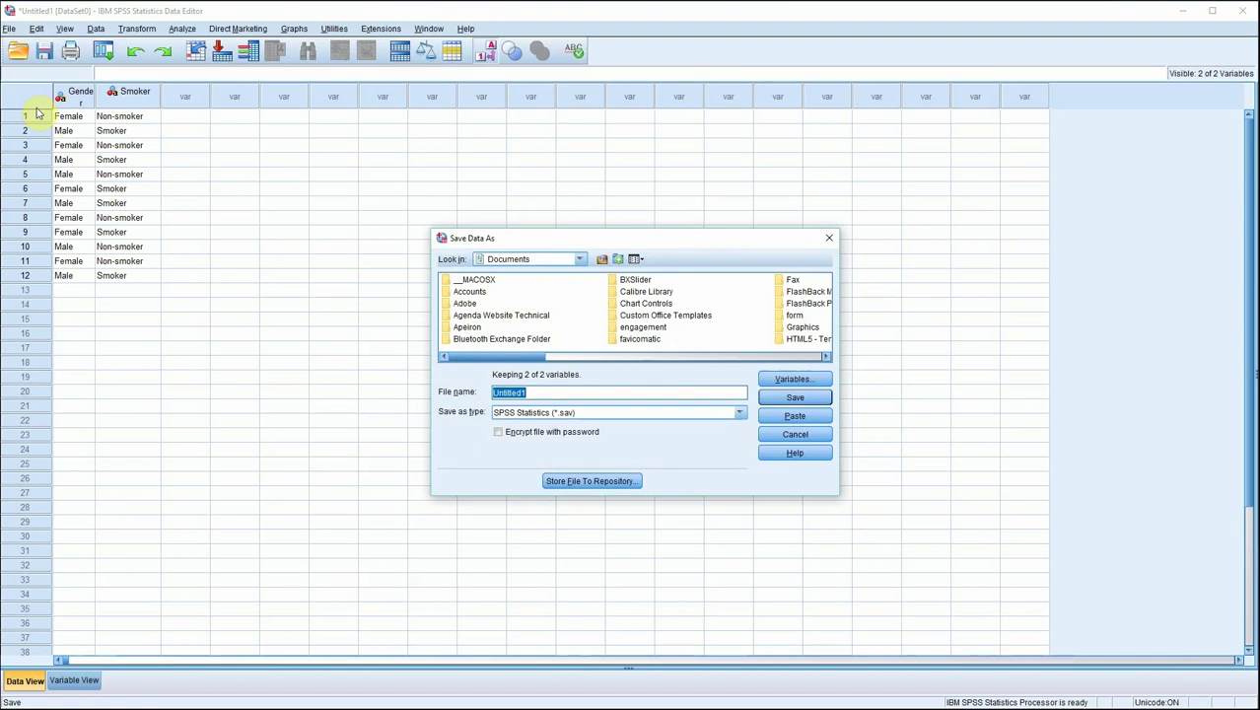
type("sample_data")
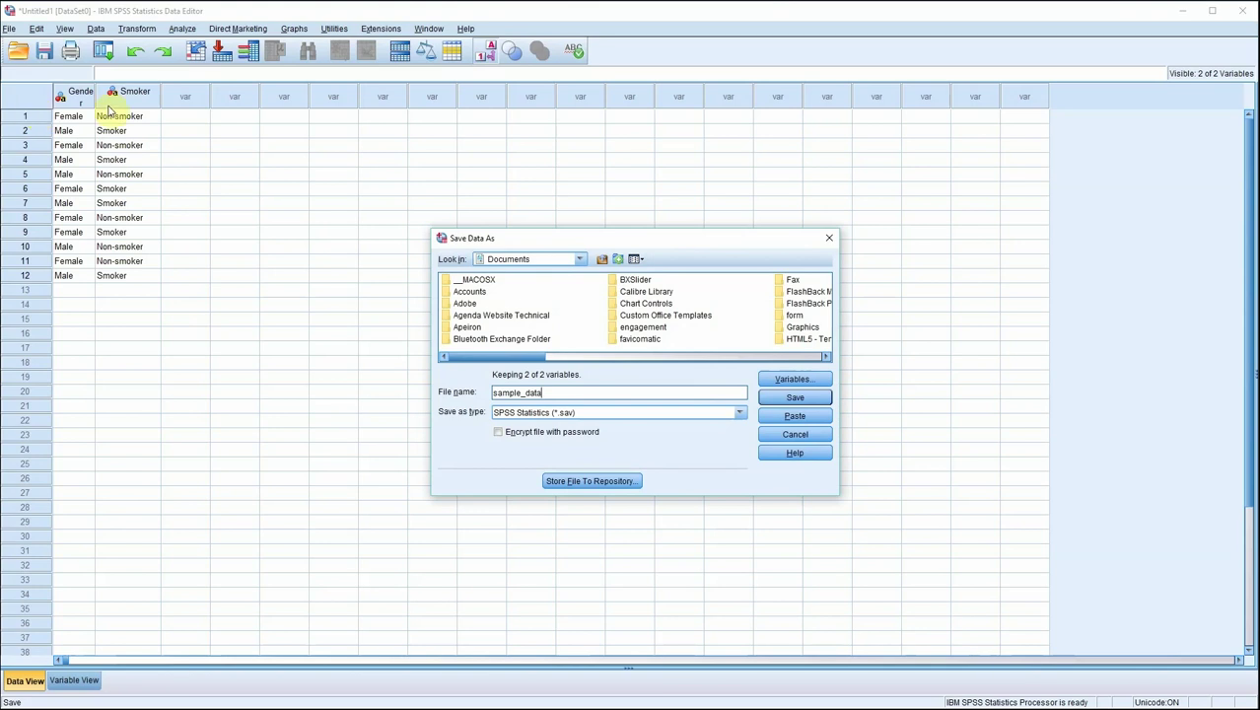
left_click(781, 398)
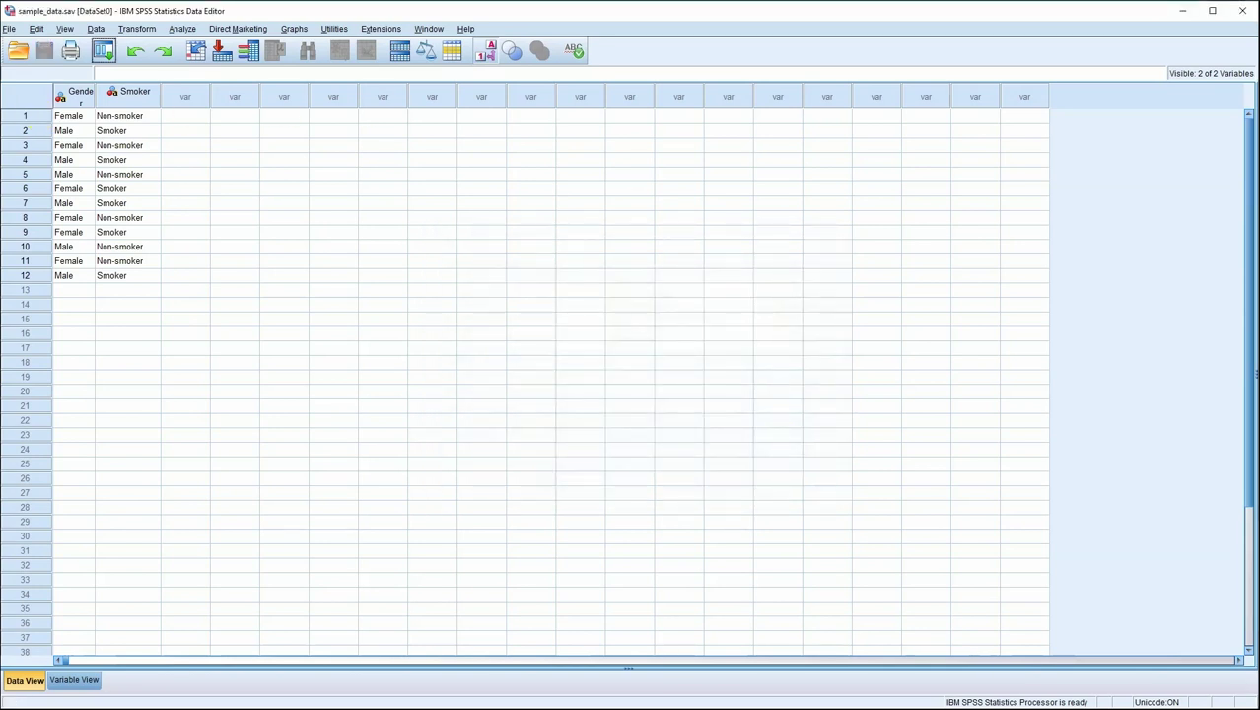